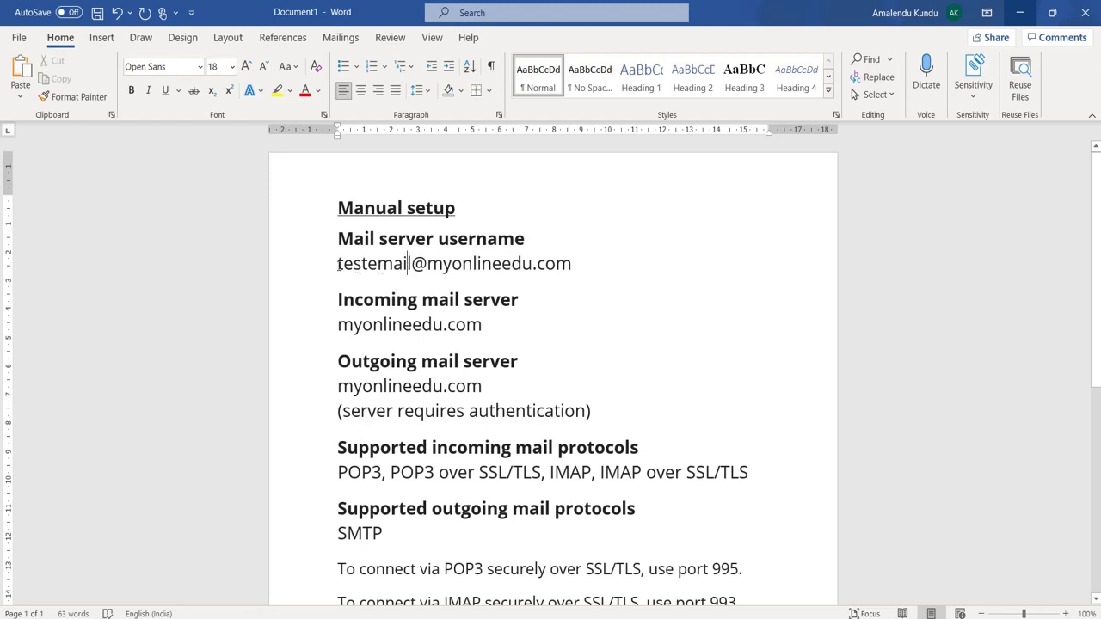
Step: Copy the mail server username from the manual setup notes in the Word document
{"action": "left_click_drag", "start_coordinate": [338, 265], "coordinate": [575, 264]}
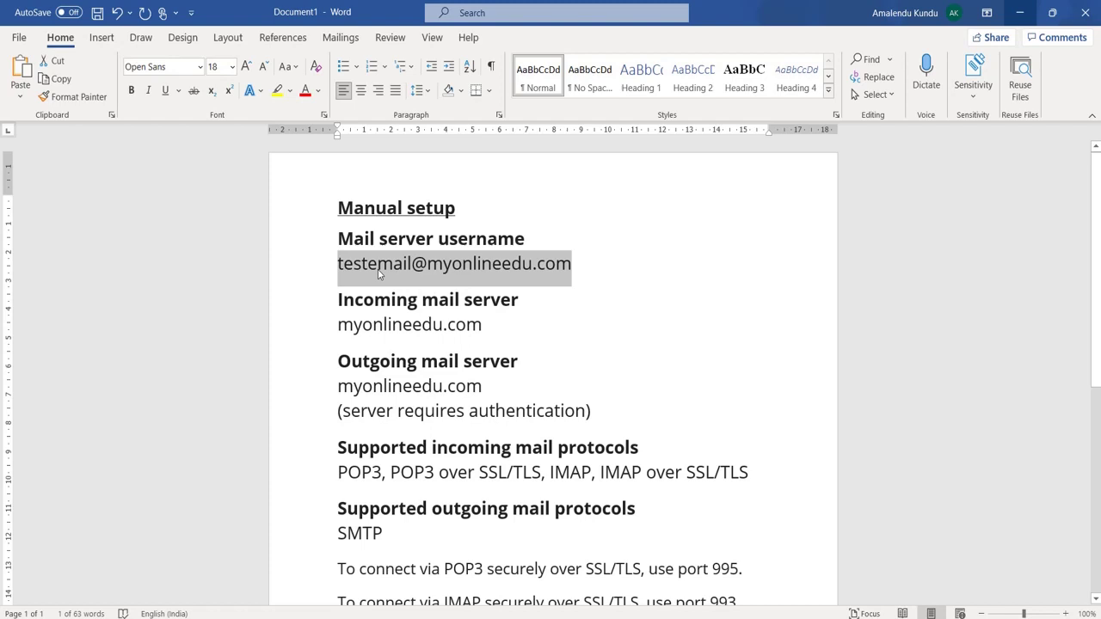
{"action": "left_click", "coordinate": [362, 264]}
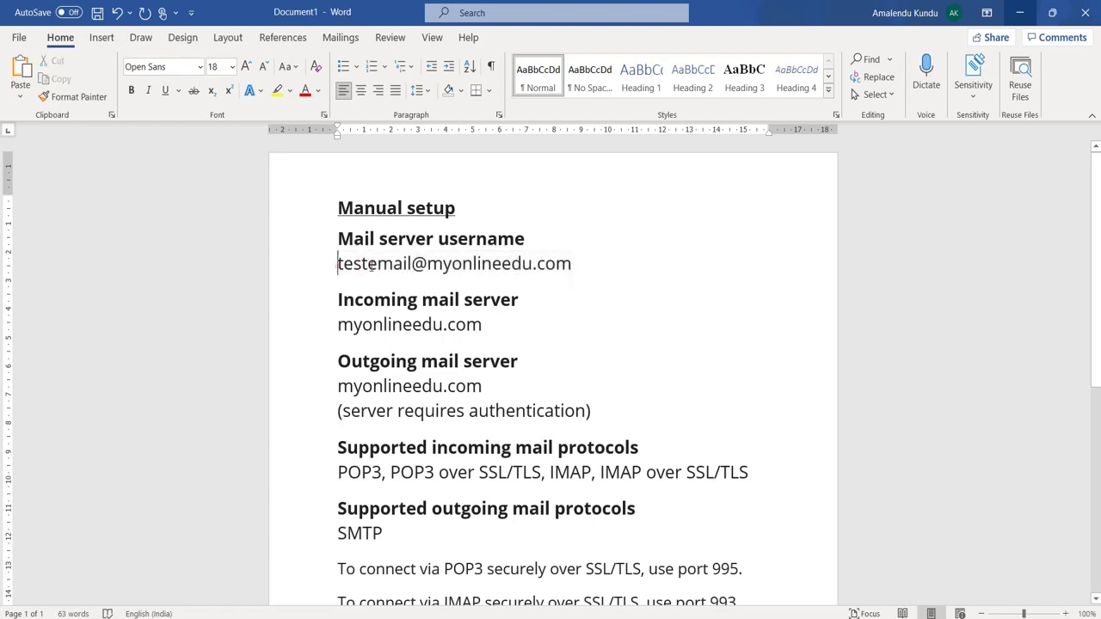
{"action": "left_click_drag", "start_coordinate": [338, 265], "coordinate": [572, 265]}
{"action": "key", "text": "ctrl+c"}
{"action": "left_click", "coordinate": [493, 268]}
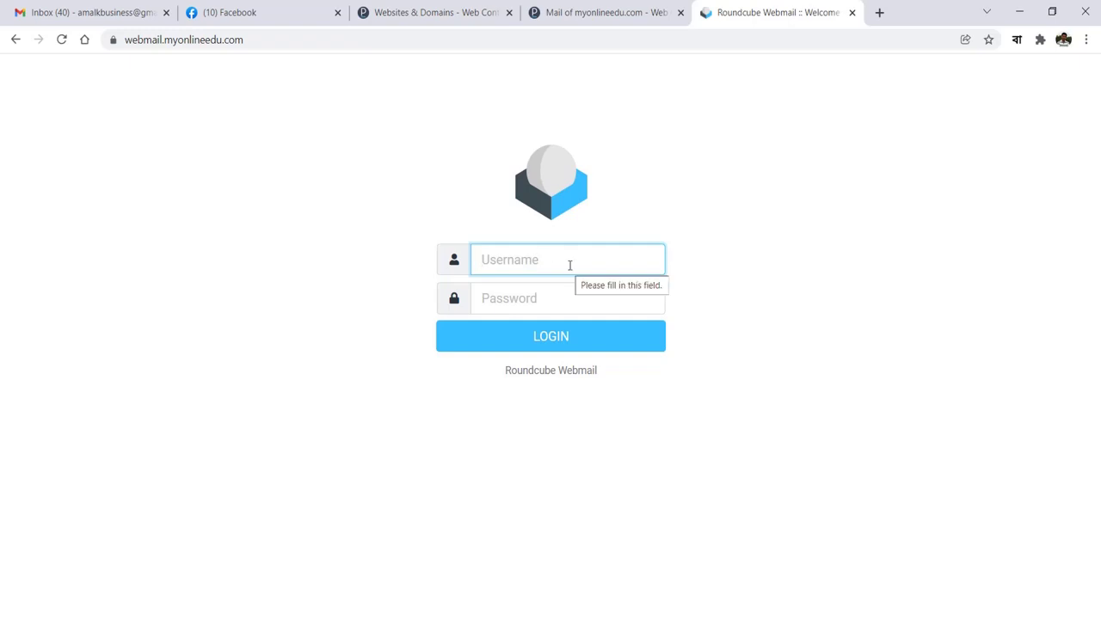
Step: Switch to Roundcube Webmail in the browser and log in with the copied email address and the account password
{"action": "left_click", "coordinate": [559, 296]}
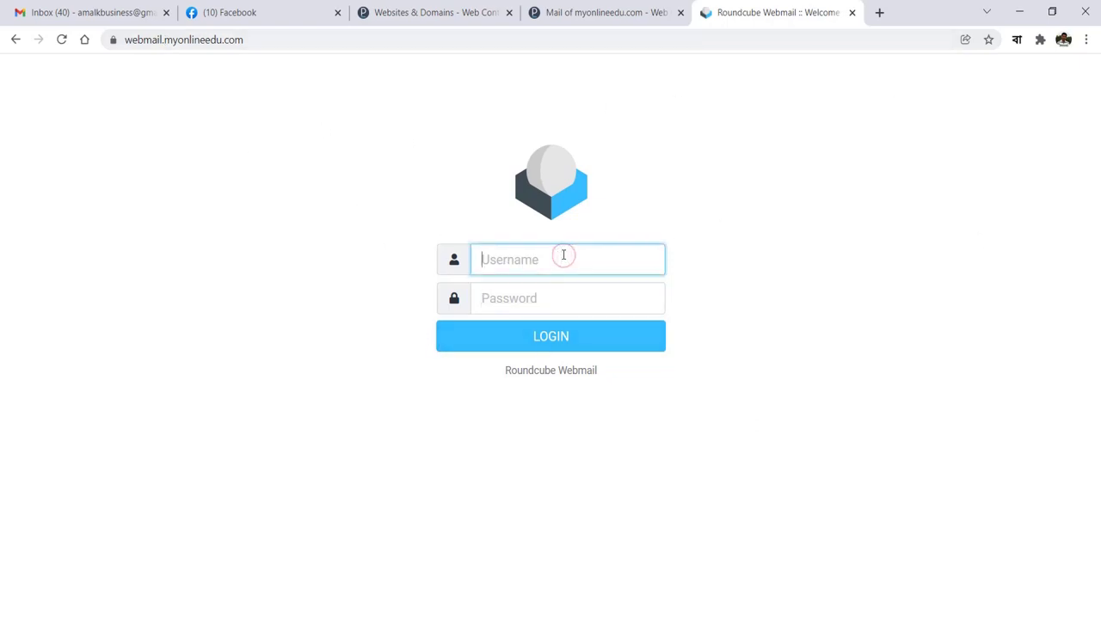
{"action": "key", "text": "ctrl+v"}
{"action": "left_click", "coordinate": [542, 301]}
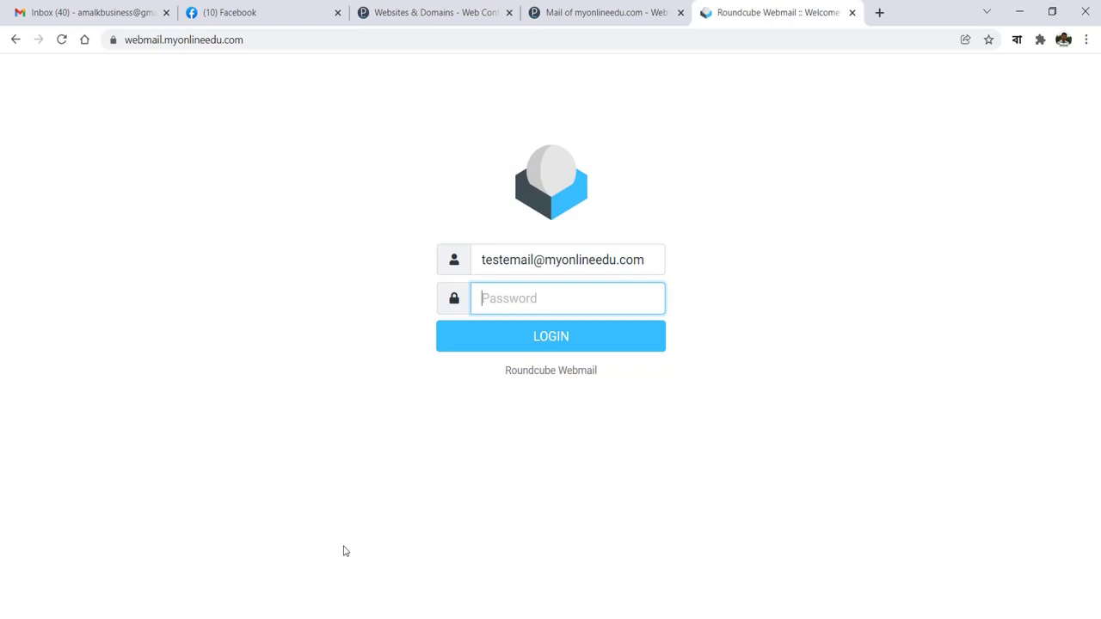
{"action": "key", "text": "ctrl+v"}
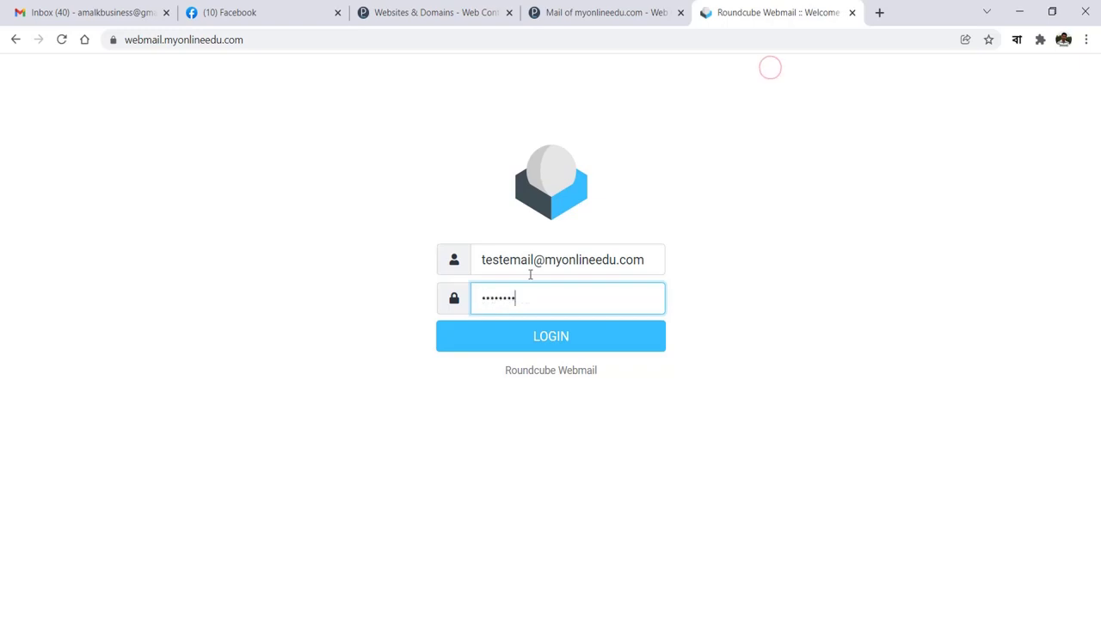
{"action": "left_click", "coordinate": [556, 343]}
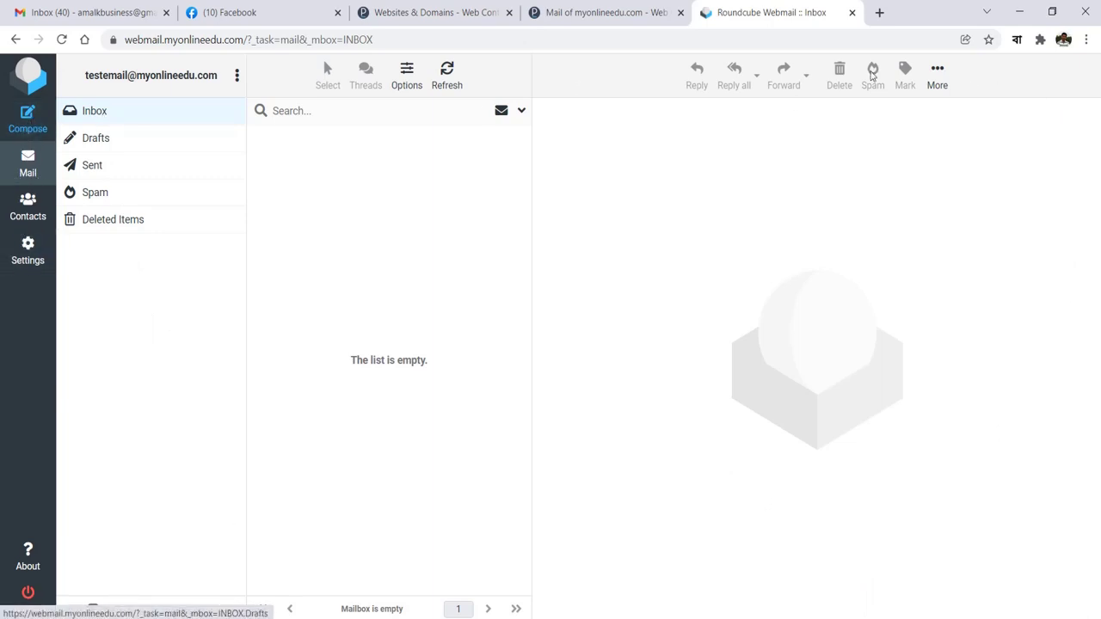
Step: Open the mailbox's existing identity in the webmail settings
{"action": "left_click", "coordinate": [28, 262]}
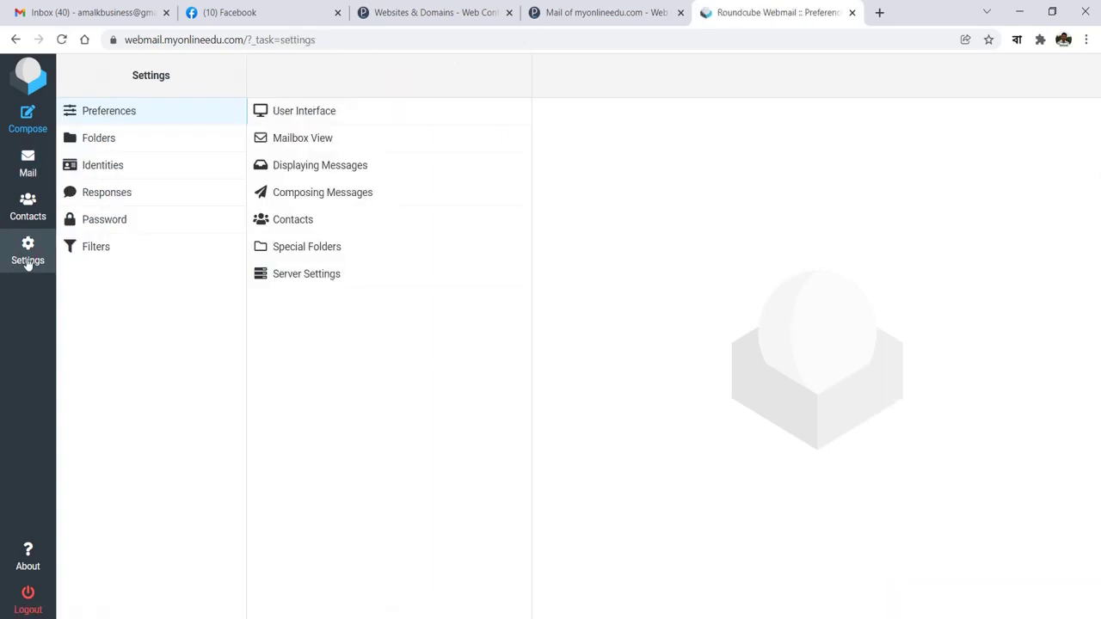
{"action": "left_click", "coordinate": [101, 169]}
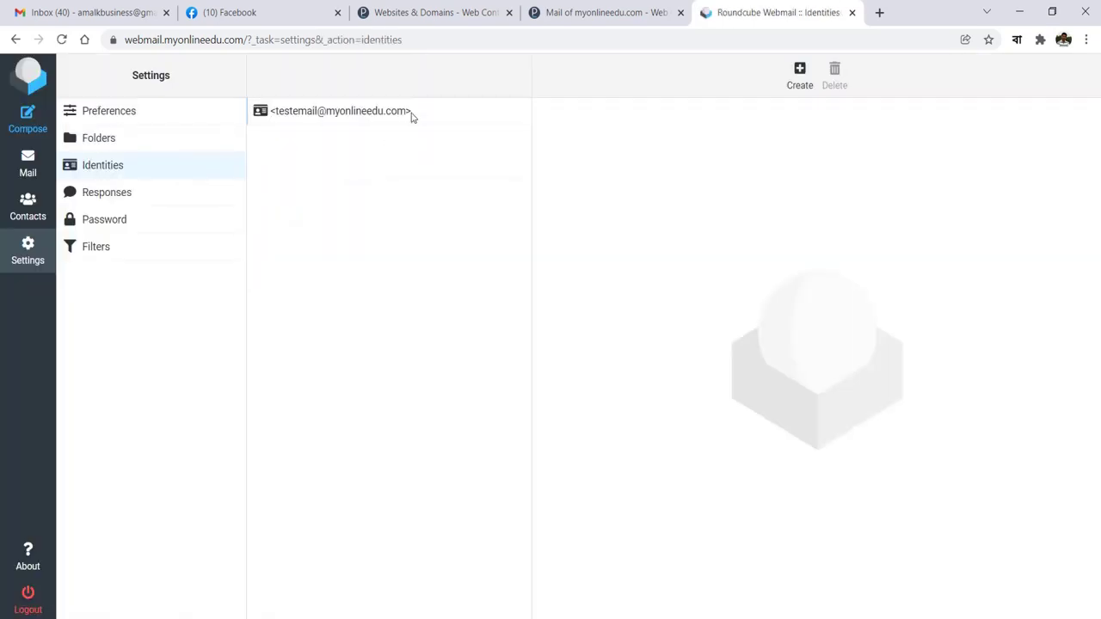
{"action": "left_click", "coordinate": [431, 116]}
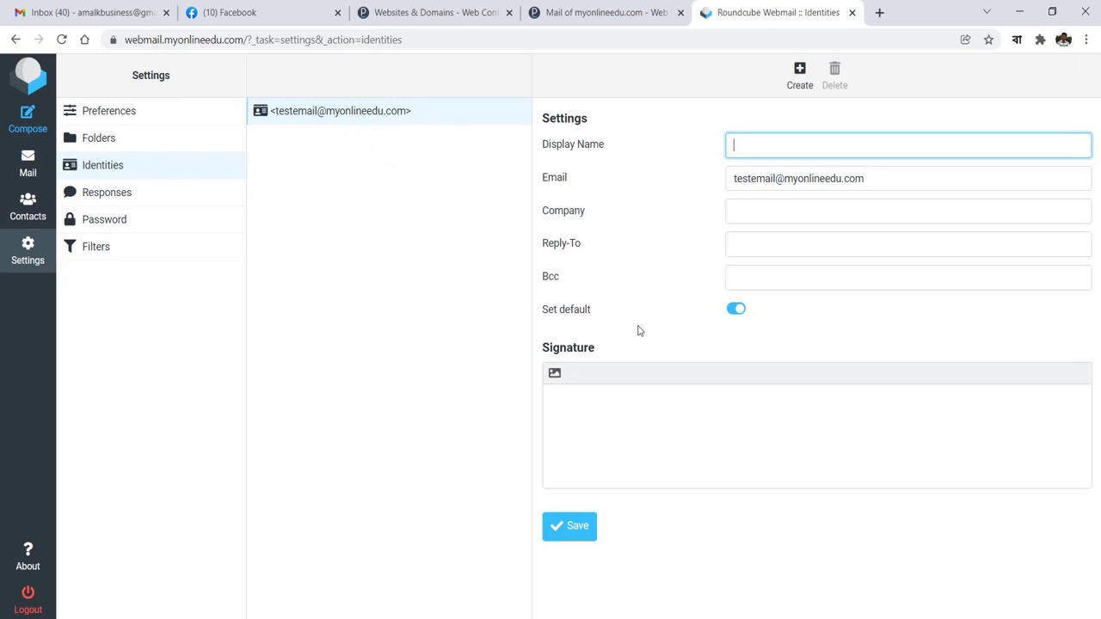
Step: Save a two-line signature reading "Test Email" and "MOE" for the identity, and return to the mailbox
{"action": "left_click", "coordinate": [616, 426]}
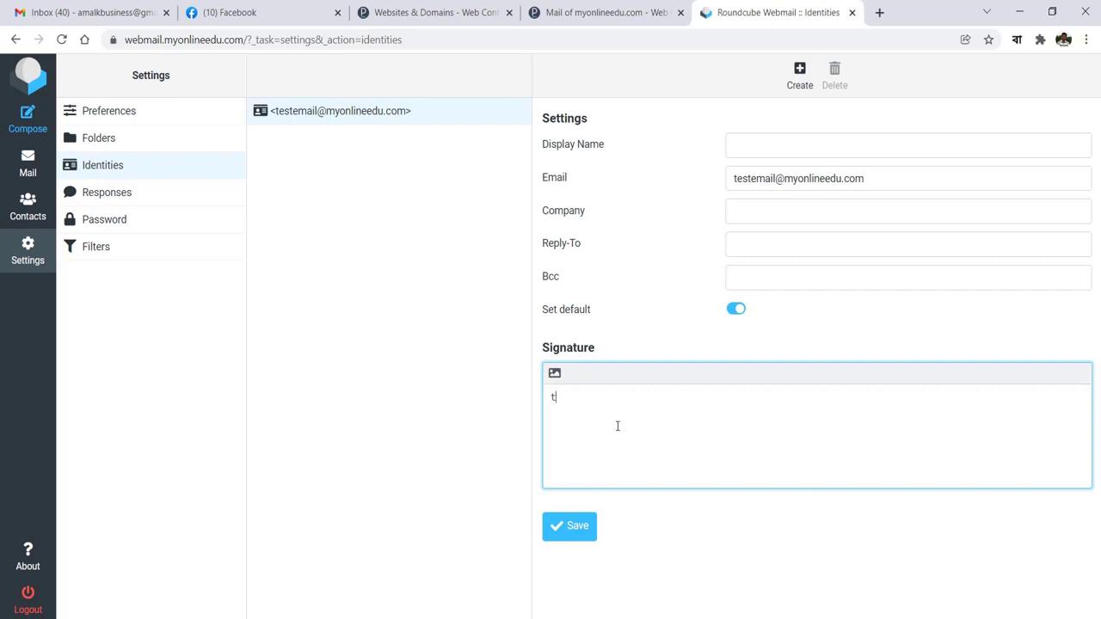
{"action": "type", "text": "test Email"}
{"action": "key", "text": "Home"}
{"action": "key", "text": "Delete"}
{"action": "type", "text": "T"}
{"action": "key", "text": "End"}
{"action": "key", "text": "Return"}
{"action": "type", "text": "MOE"}
{"action": "left_click", "coordinate": [574, 532]}
{"action": "left_click", "coordinate": [574, 532]}
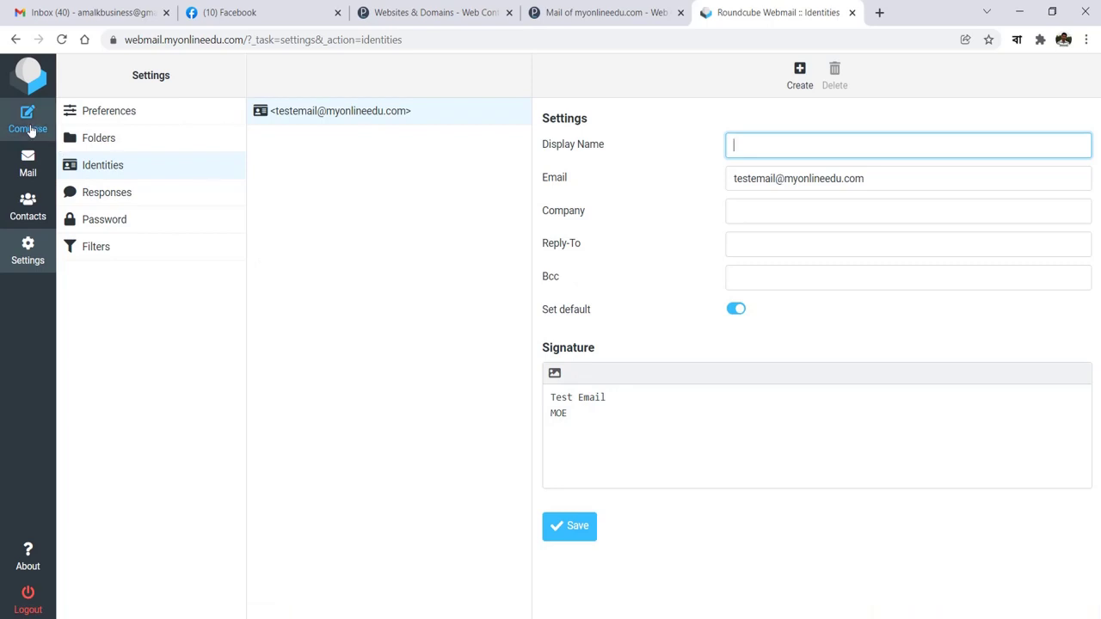
{"action": "left_click", "coordinate": [27, 163]}
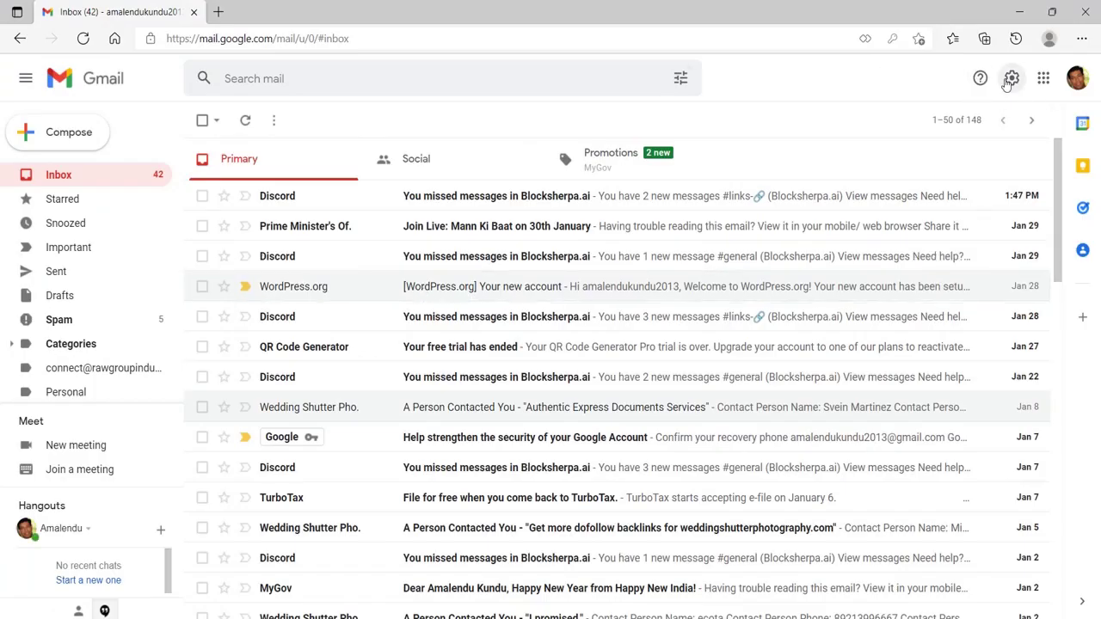
Step: In Gmail, open the Accounts and Import settings and review the "Send mail as" and "Check mail from other accounts" sections
{"action": "left_click", "coordinate": [1012, 79]}
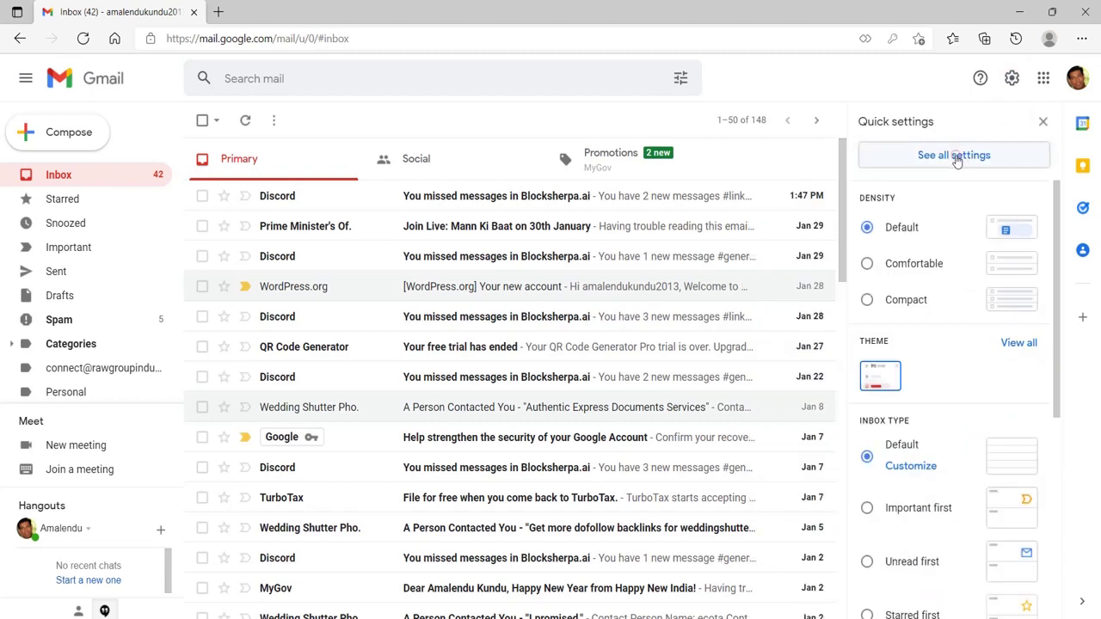
{"action": "left_click", "coordinate": [957, 156]}
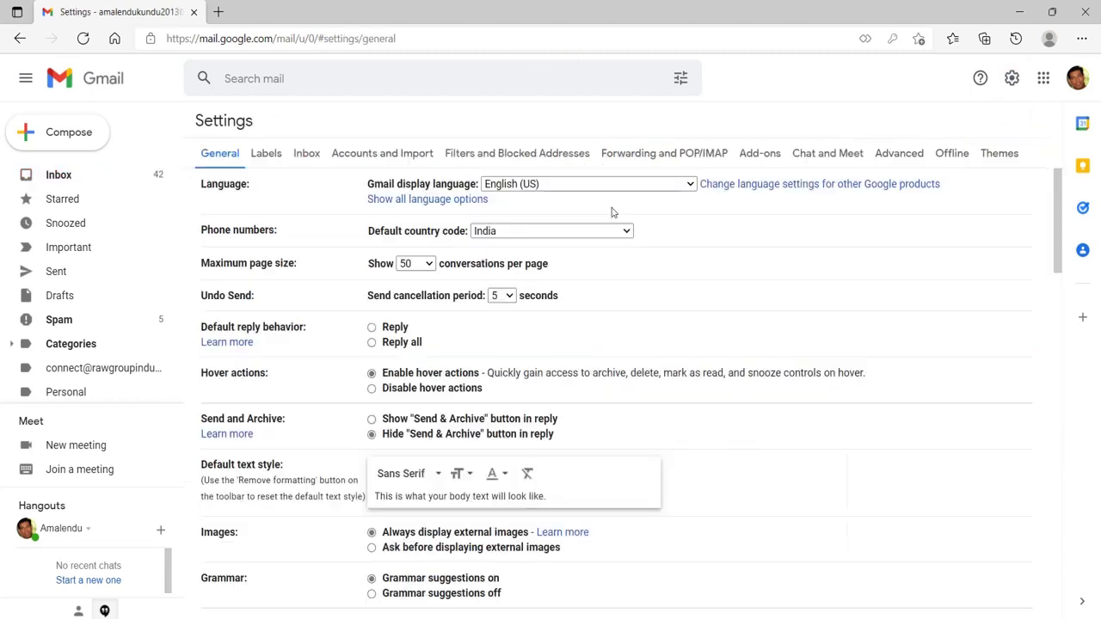
{"action": "left_click", "coordinate": [374, 160]}
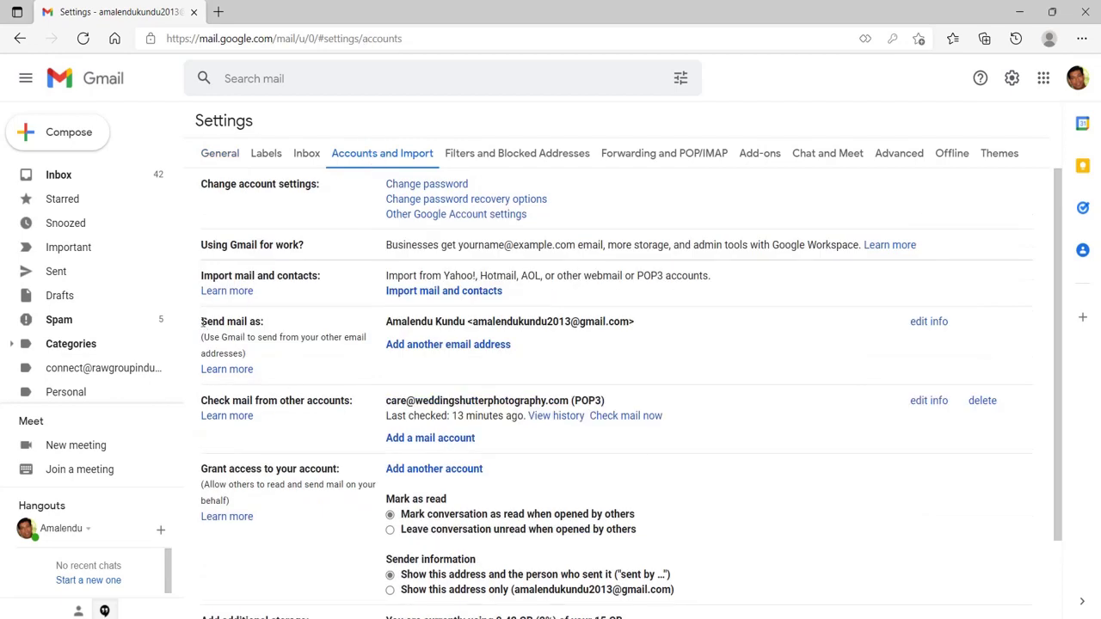
{"action": "left_click_drag", "start_coordinate": [201, 322], "coordinate": [264, 323]}
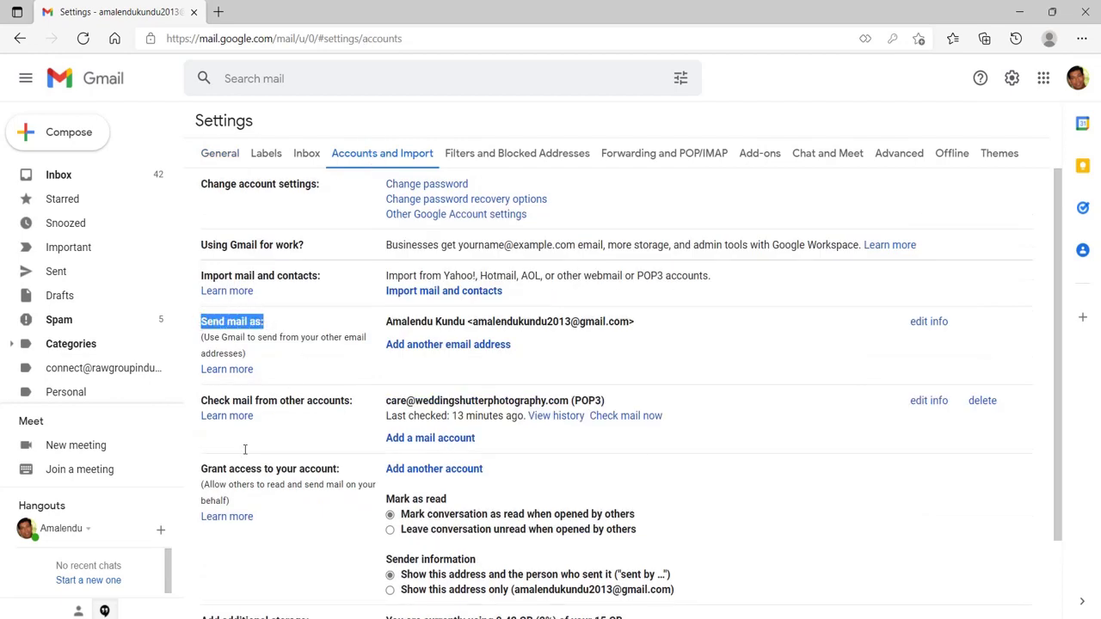
{"action": "left_click_drag", "start_coordinate": [201, 401], "coordinate": [355, 400]}
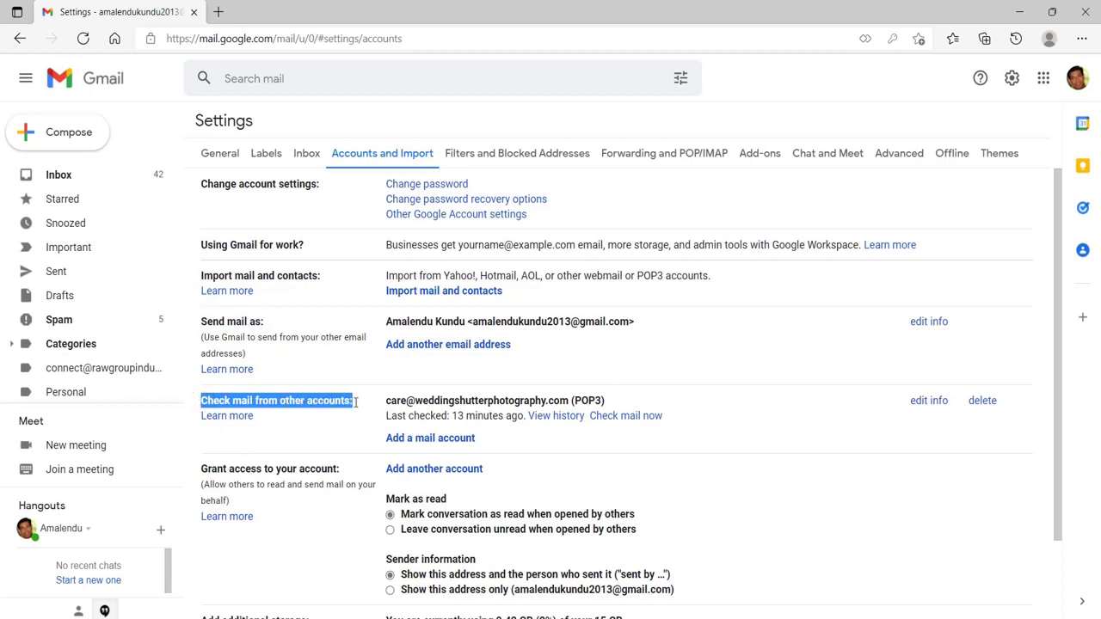
{"action": "left_click", "coordinate": [357, 421]}
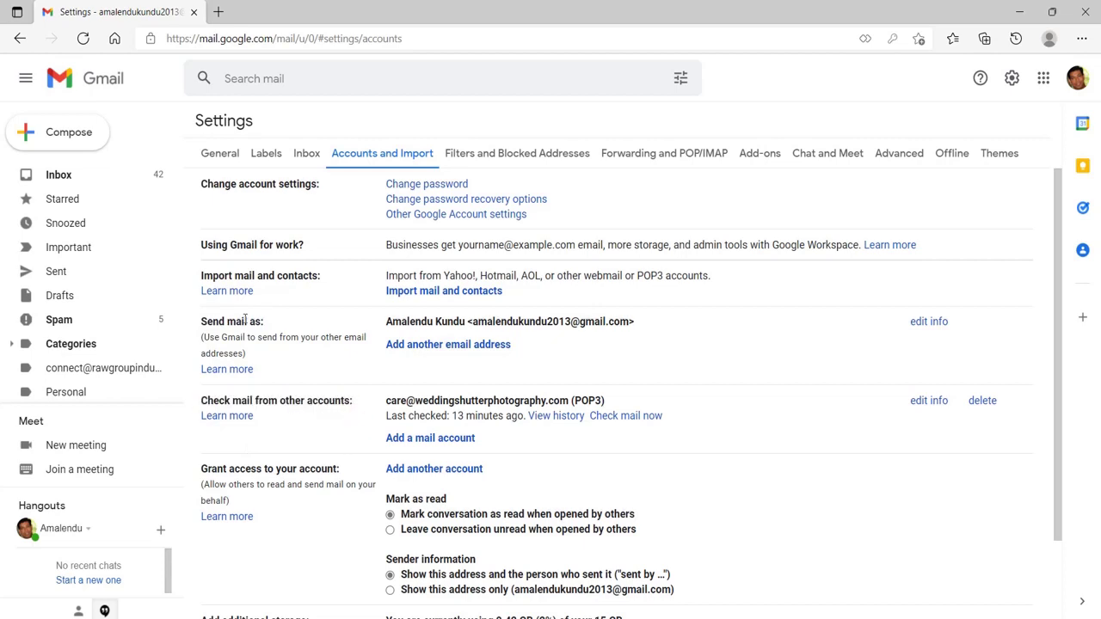
{"action": "left_click_drag", "start_coordinate": [205, 321], "coordinate": [266, 323]}
{"action": "left_click", "coordinate": [300, 323]}
Step: Start adding a mail account with the copied email address, importing its emails through POP3
{"action": "left_click", "coordinate": [456, 439]}
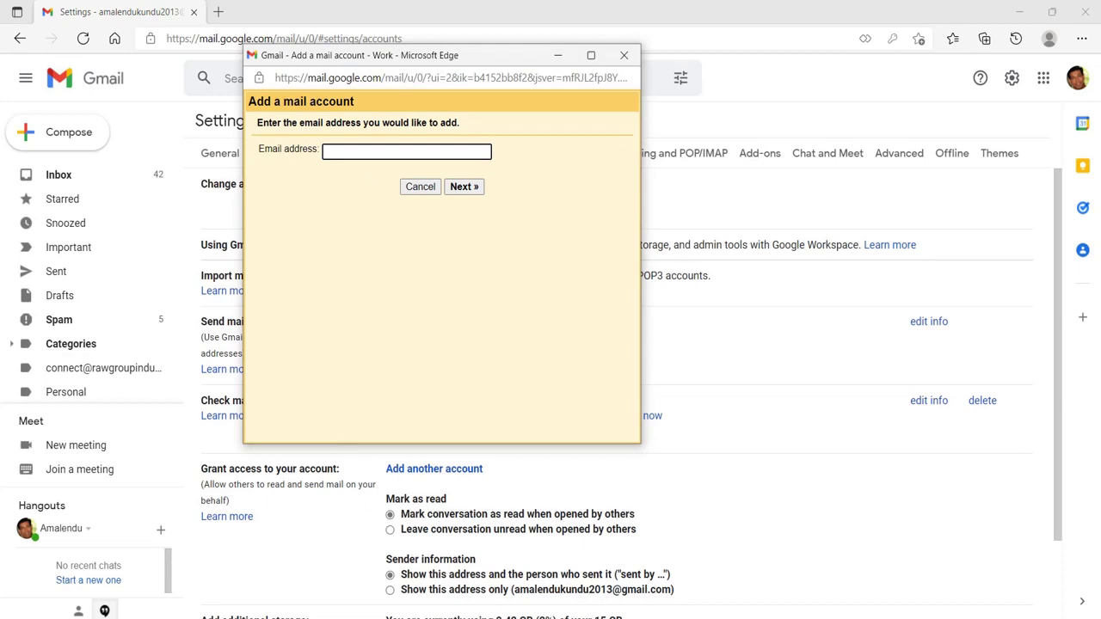
{"action": "key", "text": "ctrl+v"}
{"action": "left_click", "coordinate": [465, 187]}
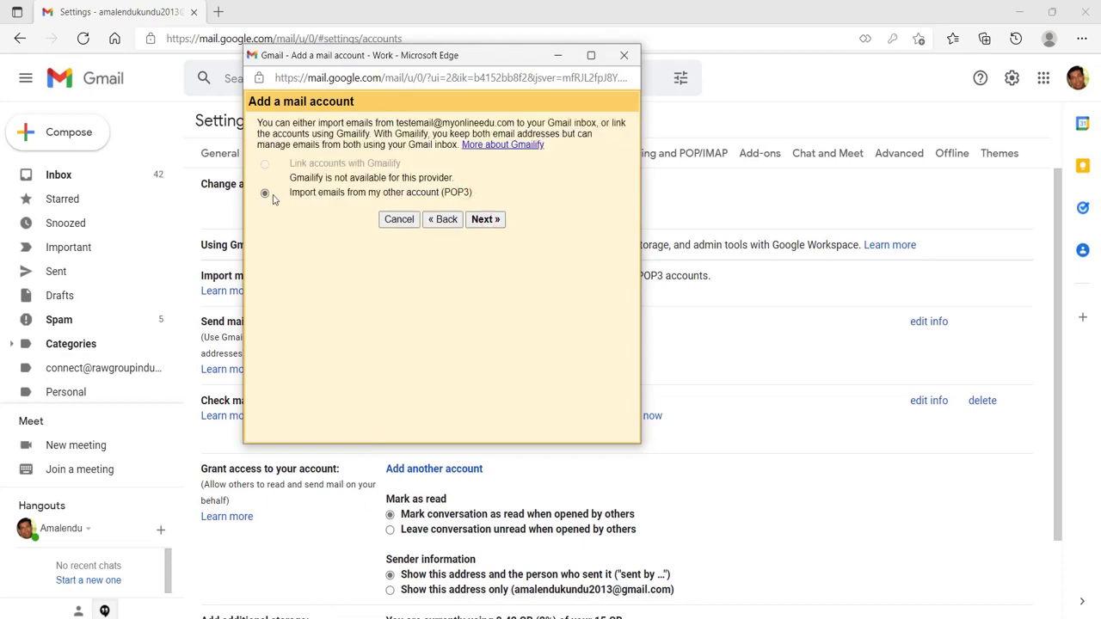
{"action": "left_click", "coordinate": [480, 219]}
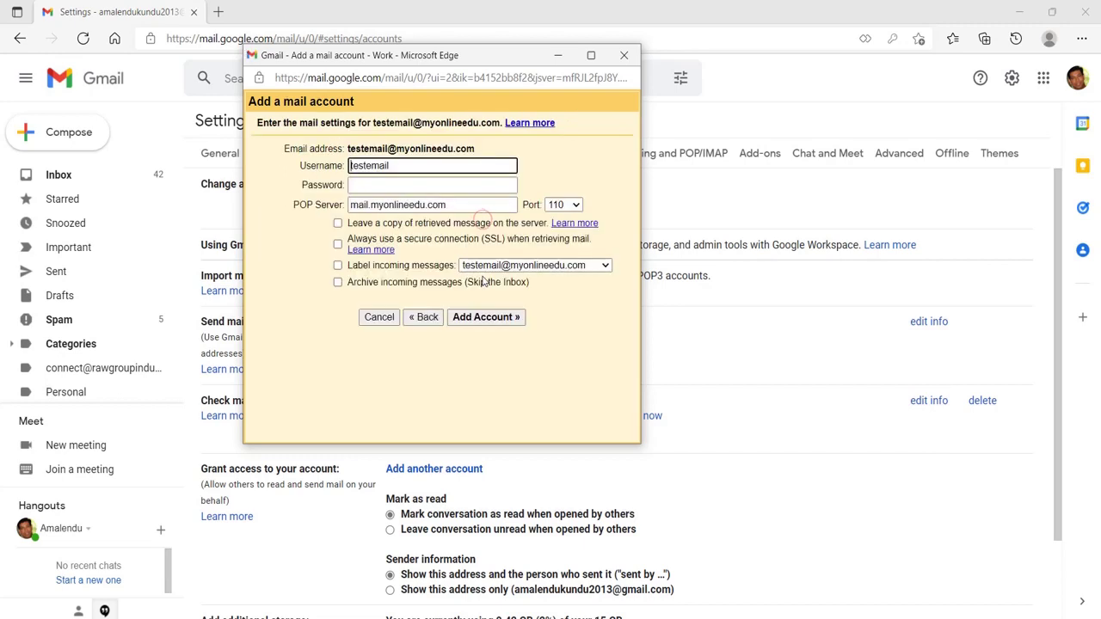
Step: Replace the username with the full email address and enter the mail account's password
{"action": "left_click_drag", "start_coordinate": [400, 165], "coordinate": [326, 172]}
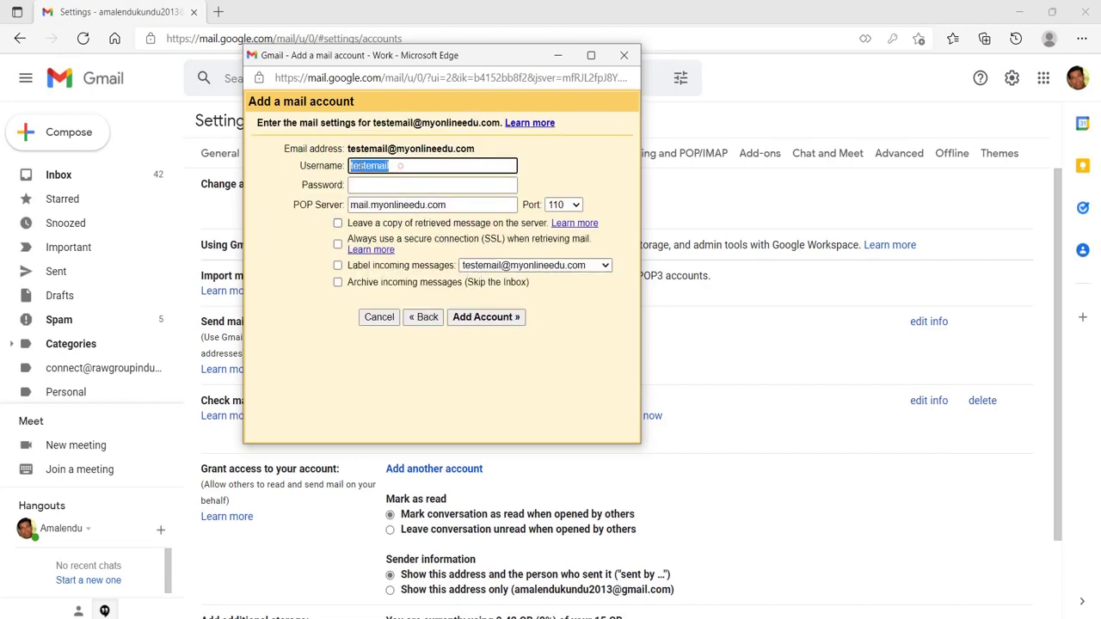
{"action": "key", "text": "ctrl+v"}
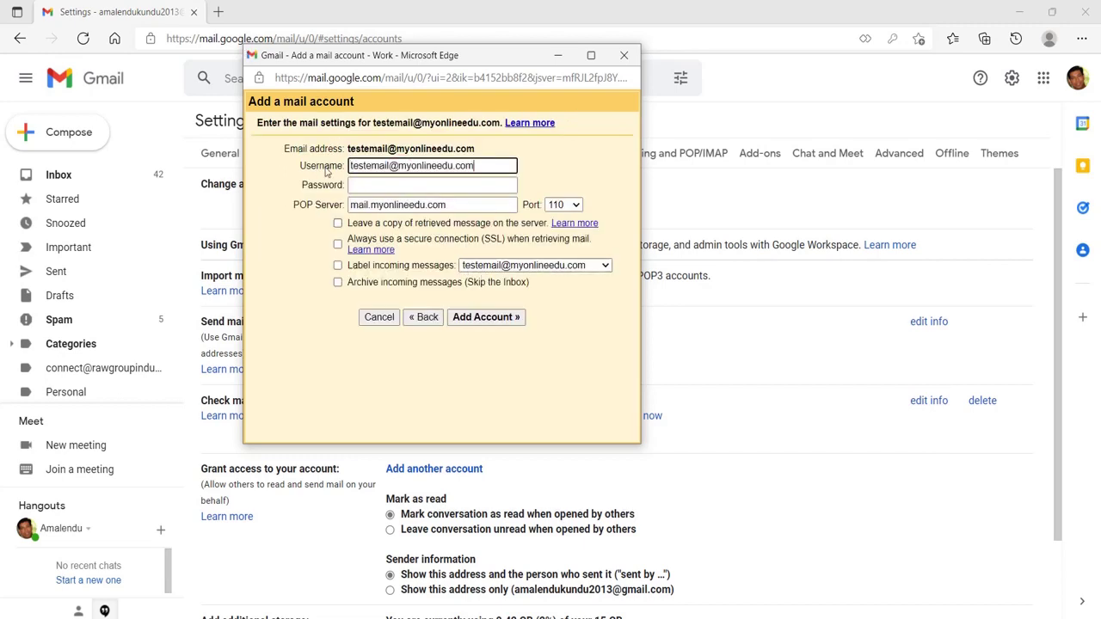
{"action": "left_click", "coordinate": [387, 185]}
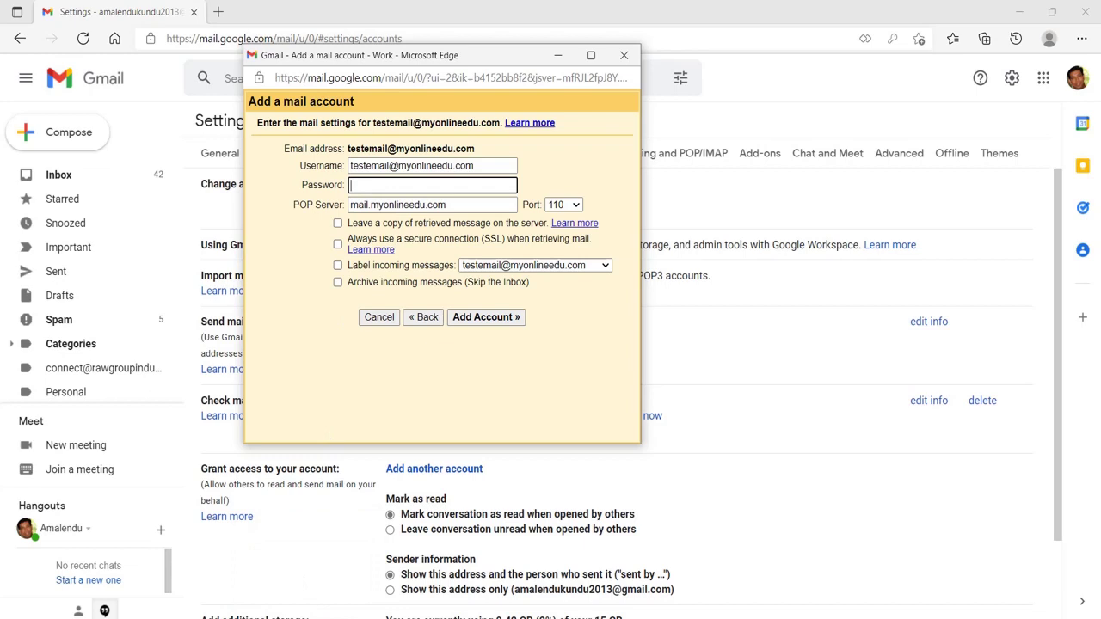
{"action": "key", "text": "ctrl+v"}
Step: Replace the POP server with myonlineedu.com, copied from the incoming mail server entry in the Word notes
{"action": "left_click", "coordinate": [456, 204]}
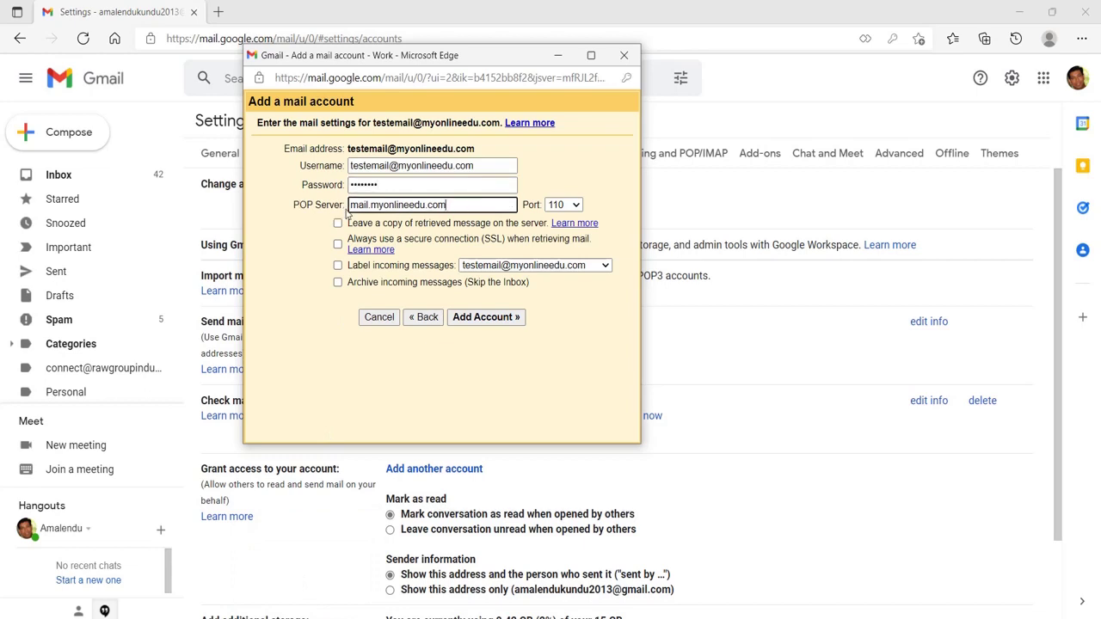
{"action": "left_click", "coordinate": [379, 615]}
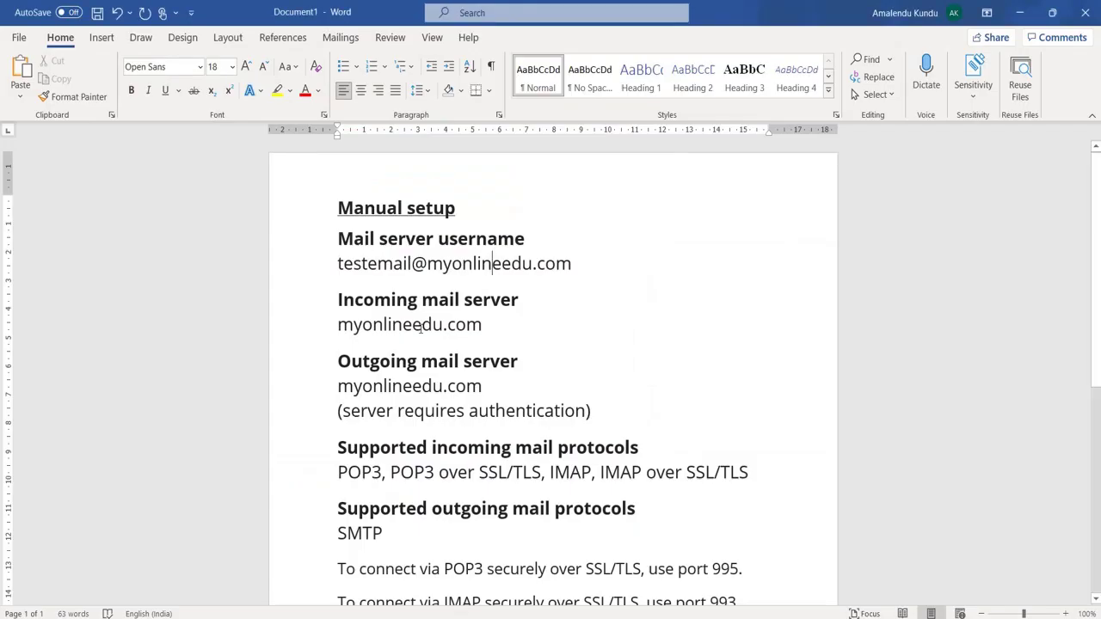
{"action": "scroll", "coordinate": [436, 421], "scroll_direction": "down", "scroll_amount": 1}
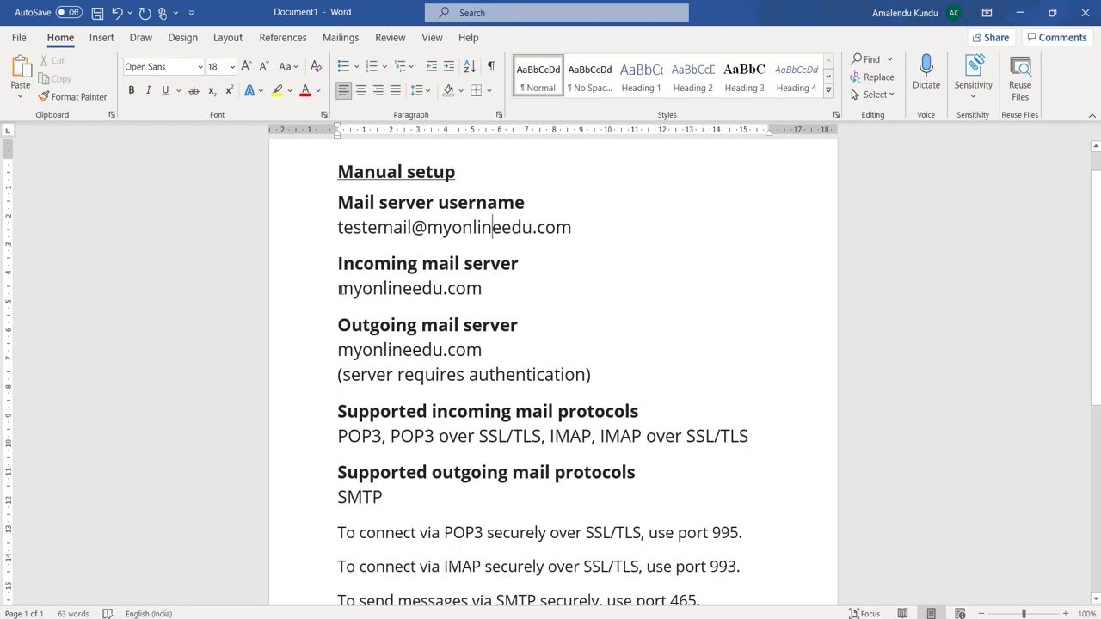
{"action": "left_click_drag", "start_coordinate": [337, 288], "coordinate": [471, 292]}
{"action": "key", "text": "ctrl+c"}
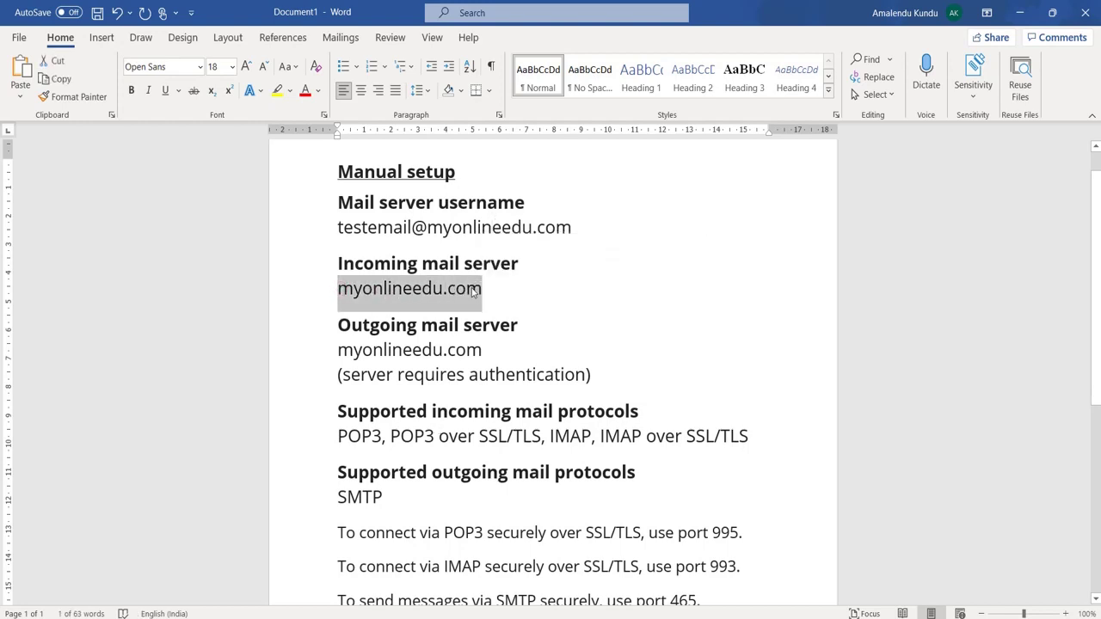
{"action": "key", "text": "alt+Tab"}
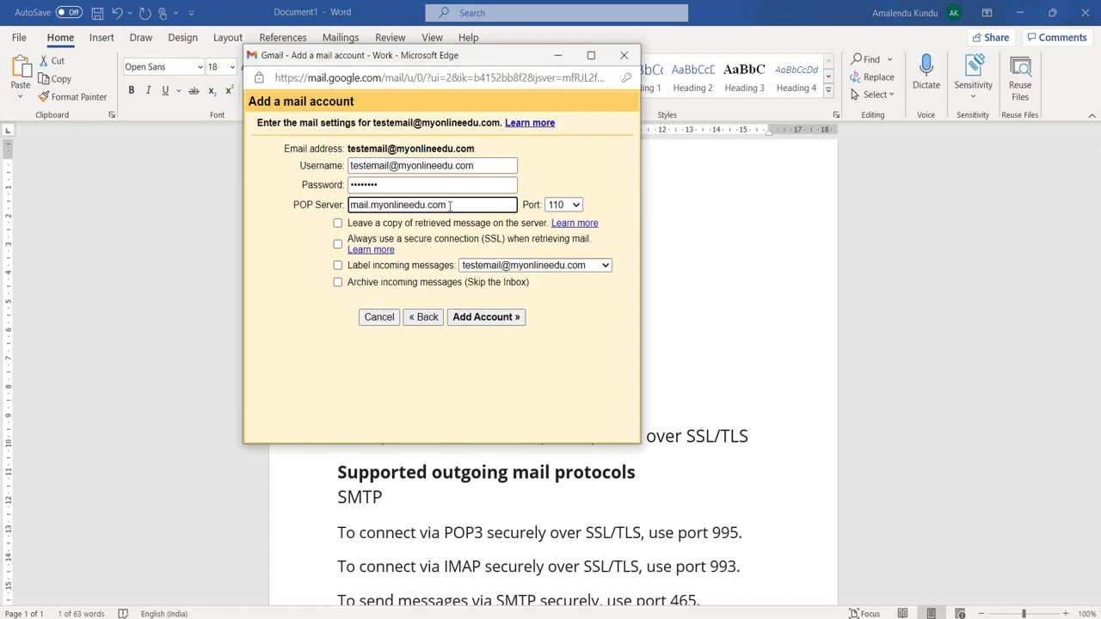
{"action": "left_click_drag", "start_coordinate": [447, 204], "coordinate": [346, 204]}
{"action": "key", "text": "ctrl+v"}
Step: Return to the Word notes and look up the port number for connecting via POP3 over SSL/TLS
{"action": "mouse_move", "coordinate": [301, 618]}
{"action": "left_click", "coordinate": [391, 618]}
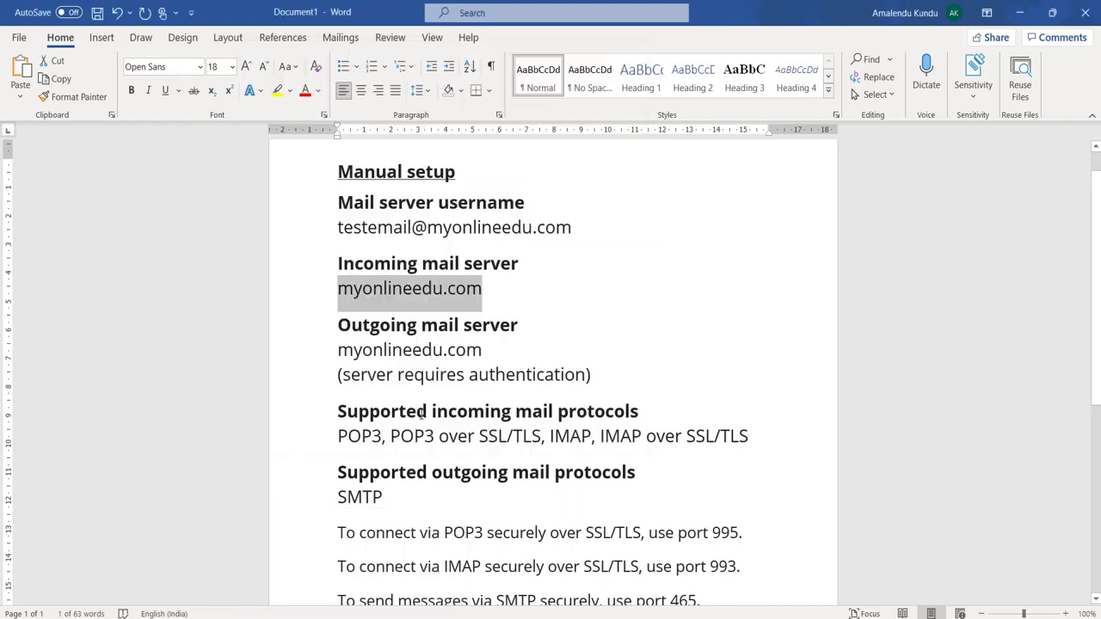
{"action": "left_click", "coordinate": [353, 288]}
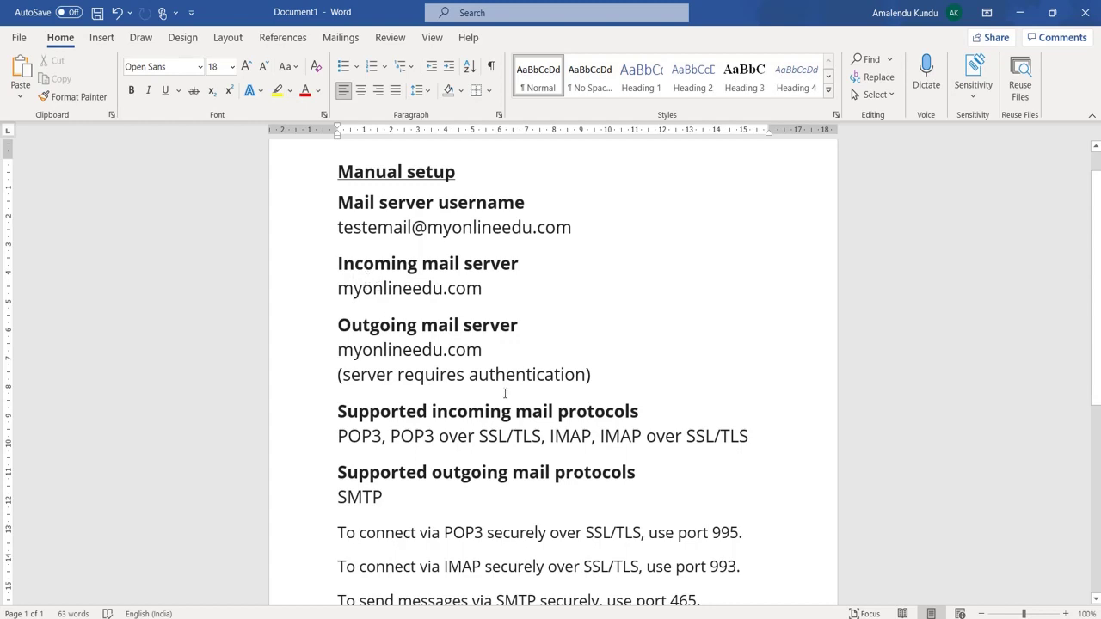
{"action": "scroll", "coordinate": [504, 395], "scroll_direction": "down", "scroll_amount": 2}
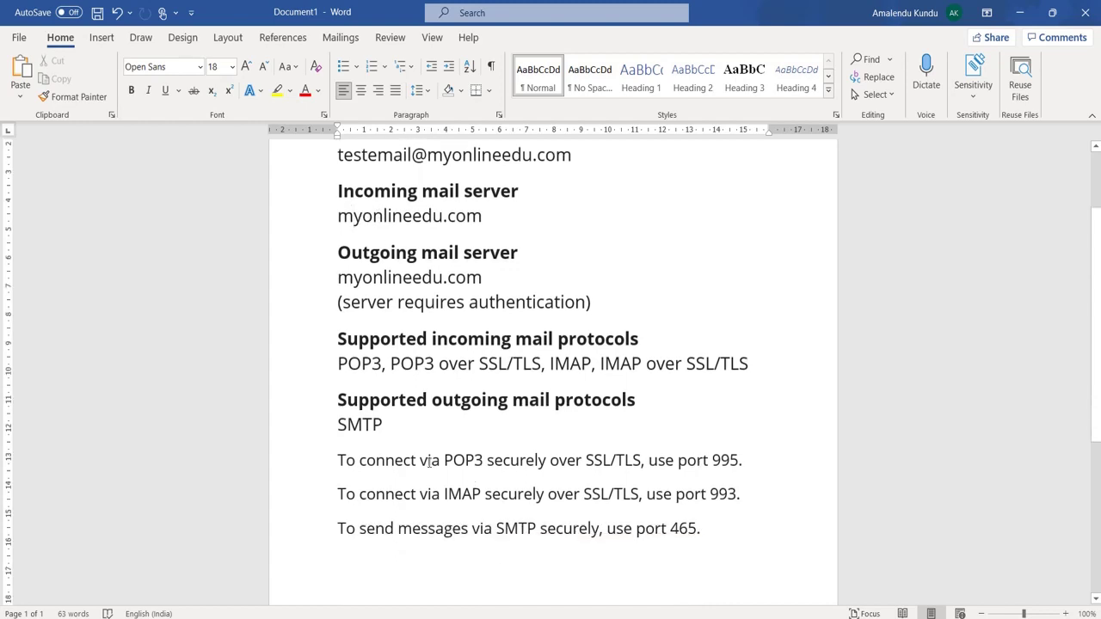
{"action": "left_click_drag", "start_coordinate": [429, 462], "coordinate": [738, 462]}
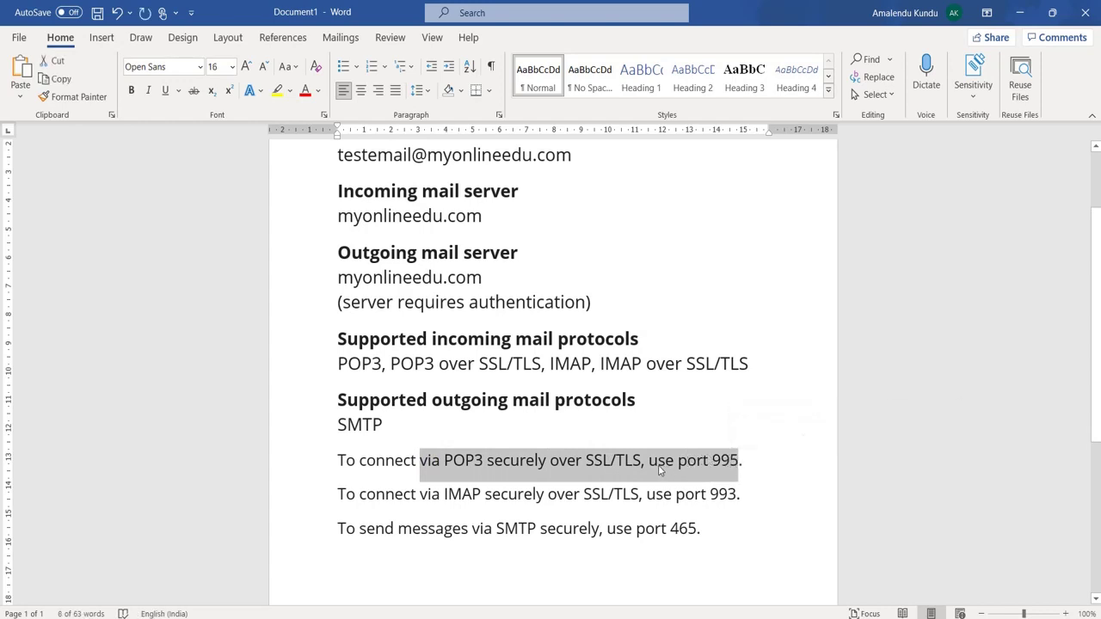
{"action": "left_click", "coordinate": [721, 462]}
{"action": "double_click", "coordinate": [722, 462]}
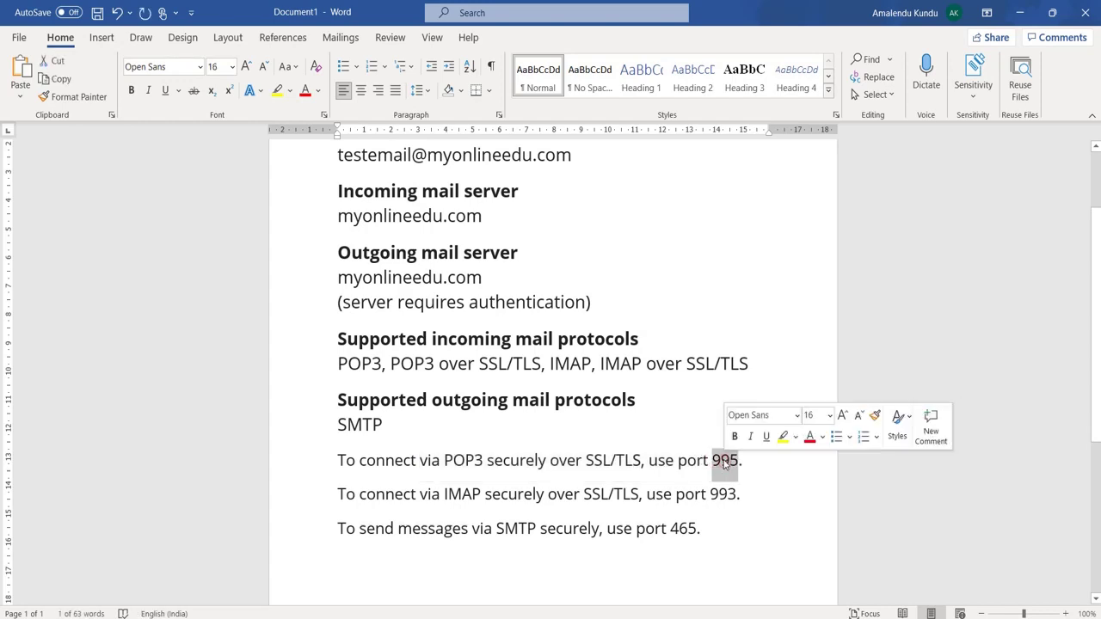
Step: Return to the Gmail account setup in Edge and set the POP server port to 995
{"action": "left_click", "coordinate": [1019, 12]}
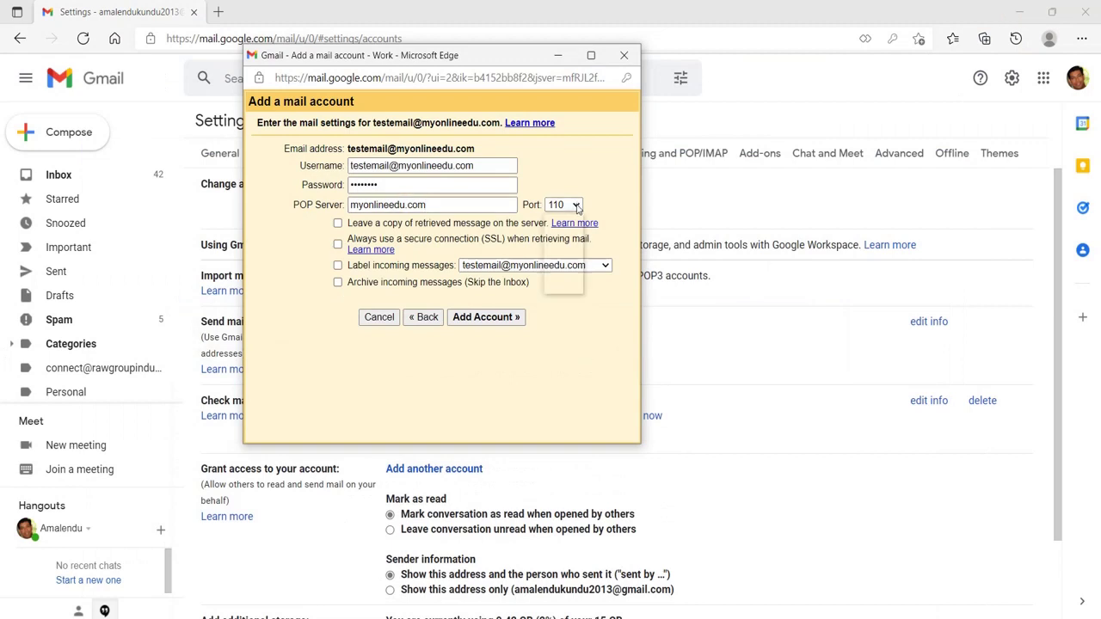
{"action": "left_click", "coordinate": [577, 208]}
{"action": "left_click", "coordinate": [559, 255]}
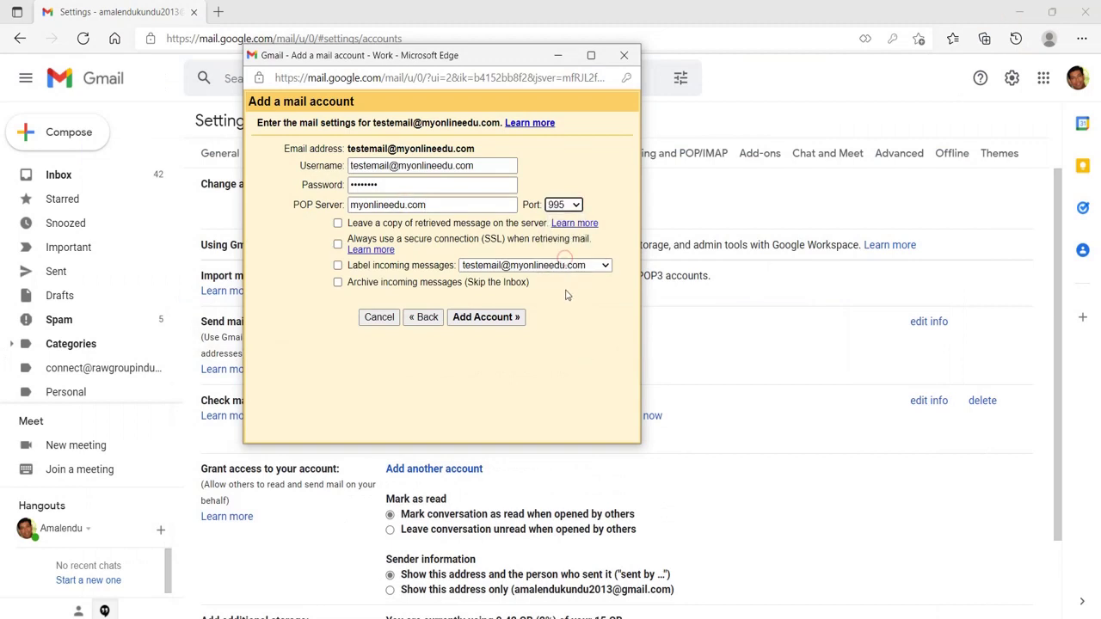
Step: Enable leaving a copy of retrieved messages on the server, always using SSL, and labelling incoming messages
{"action": "left_click", "coordinate": [337, 224]}
{"action": "left_click", "coordinate": [337, 244]}
{"action": "left_click", "coordinate": [337, 265]}
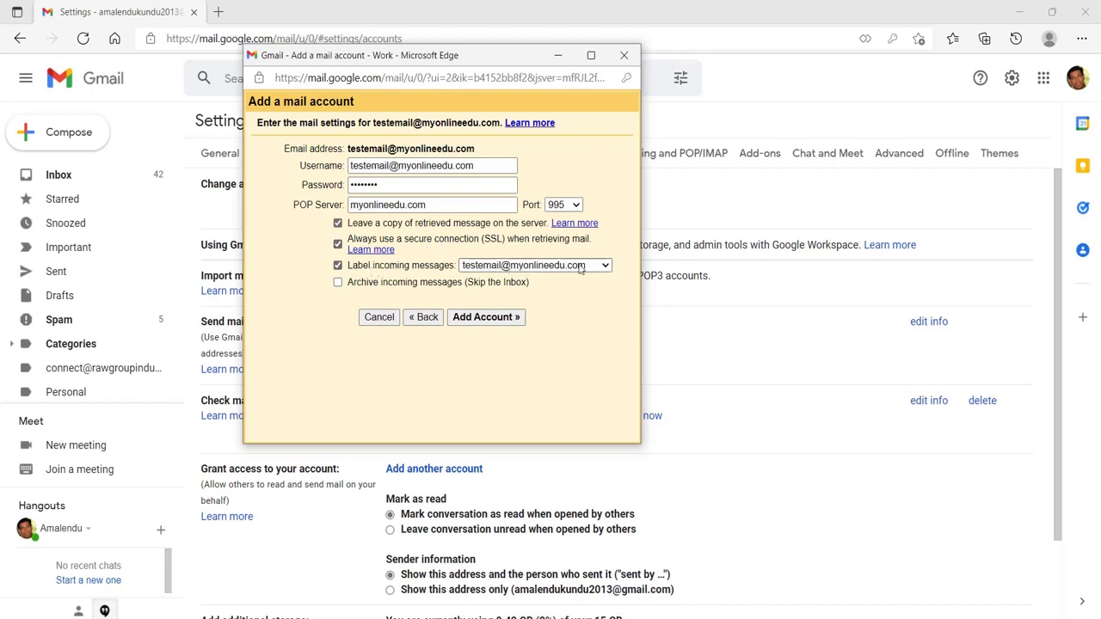
Step: Add the POP3 account and accept sending mail as its address, keeping the suggested name and the alias option
{"action": "left_click", "coordinate": [494, 320]}
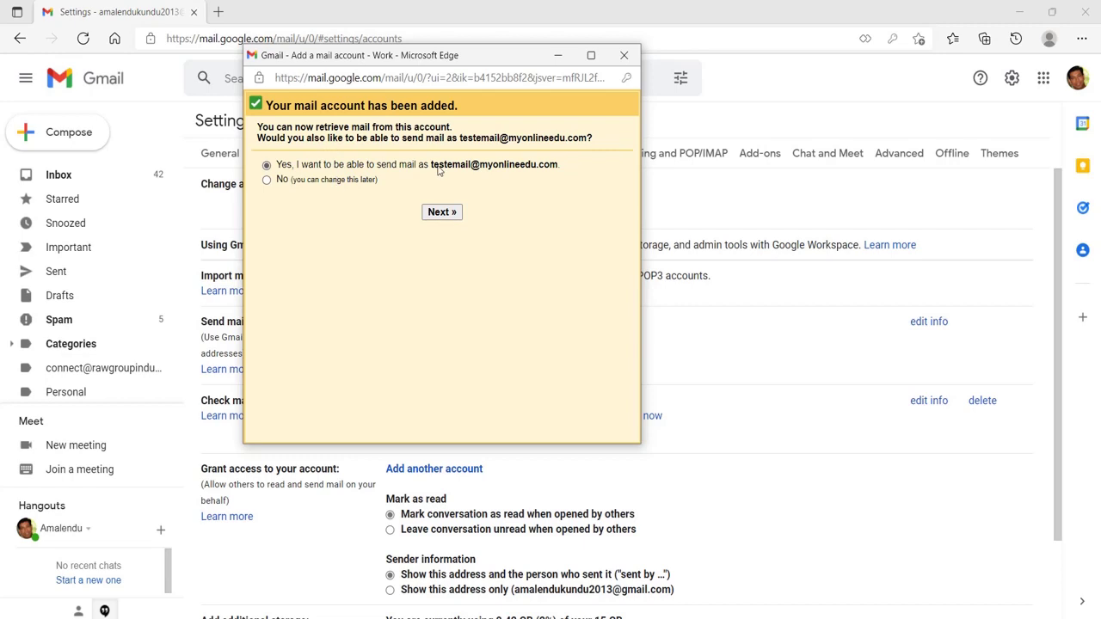
{"action": "left_click", "coordinate": [441, 213]}
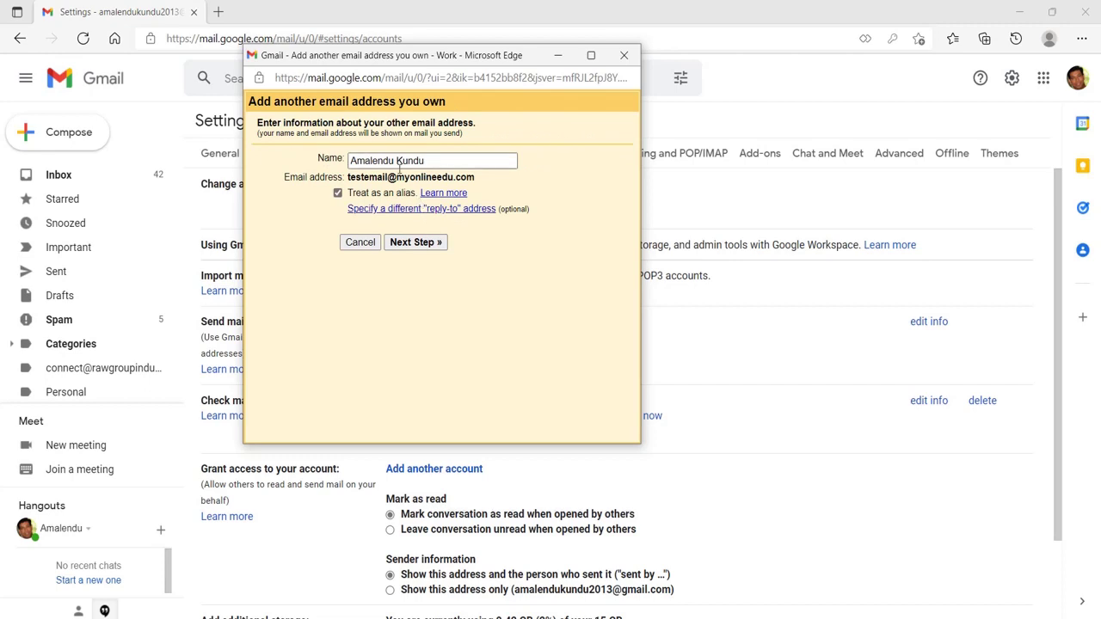
{"action": "left_click", "coordinate": [423, 243]}
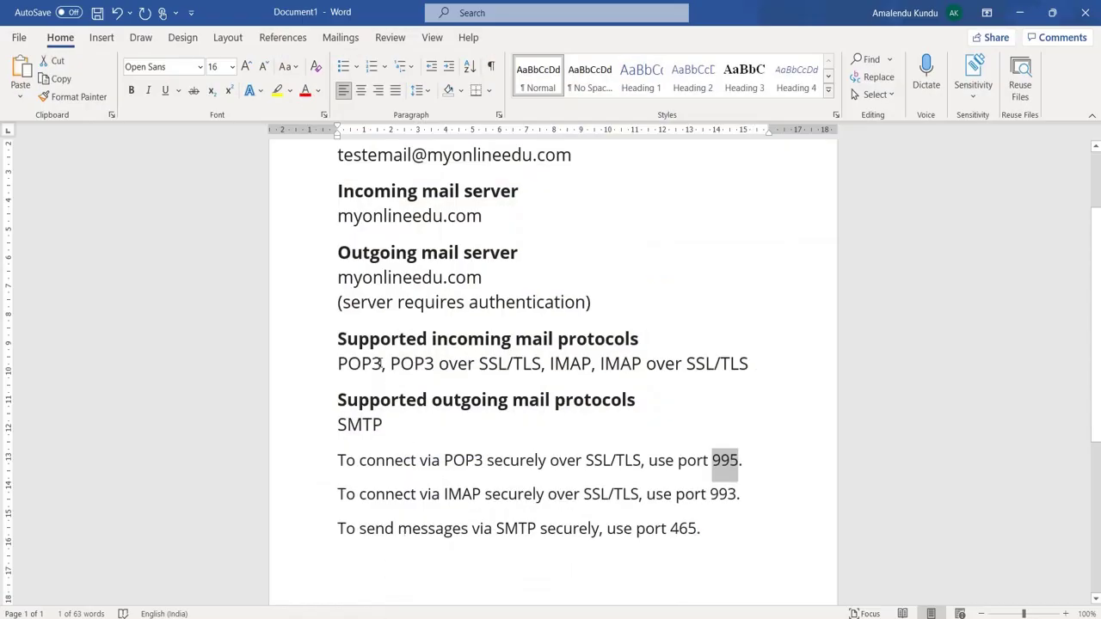
Step: Copy the outgoing mail server myonlineedu.com from the Word notes and return to the SMTP setup window
{"action": "left_click", "coordinate": [380, 362]}
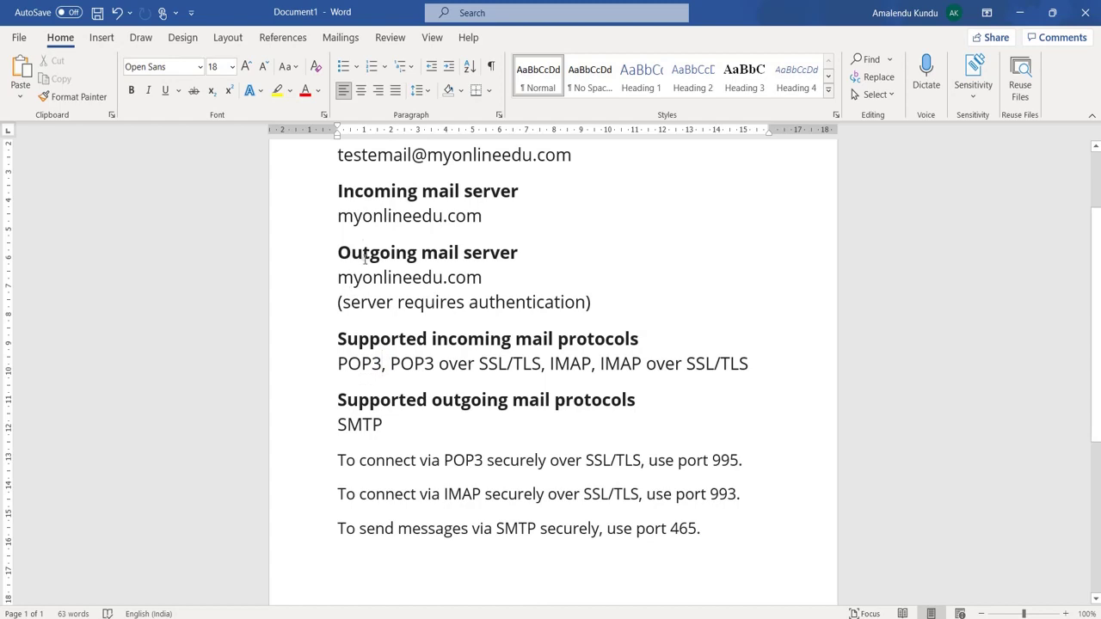
{"action": "left_click_drag", "start_coordinate": [337, 277], "coordinate": [482, 287]}
{"action": "key", "text": "ctrl+c"}
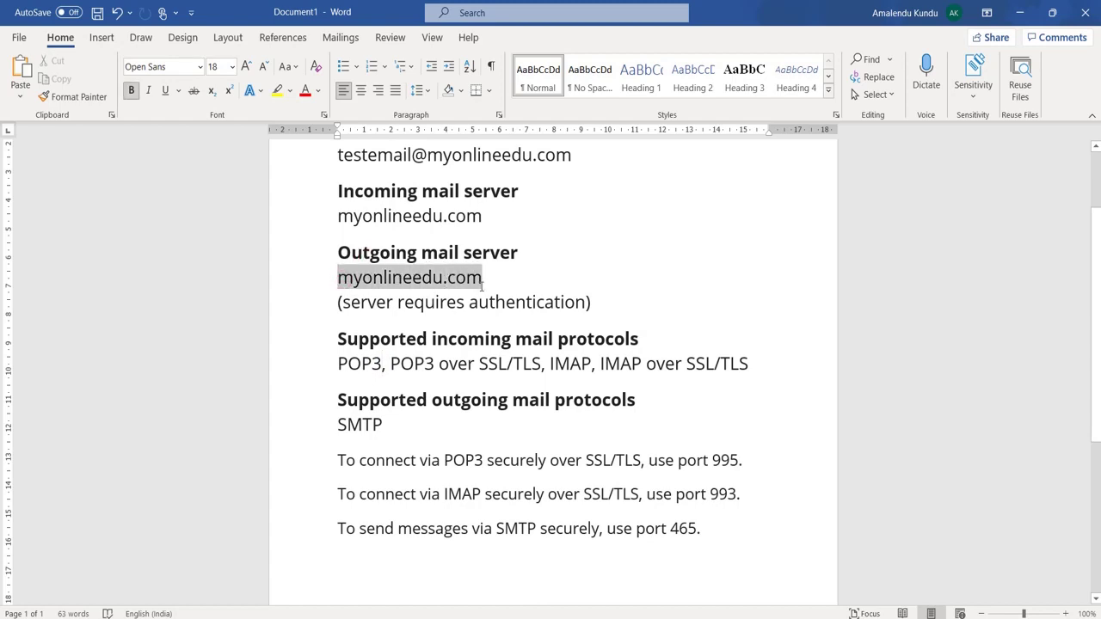
{"action": "key", "text": "alt+Tab"}
{"action": "left_click", "coordinate": [429, 197]}
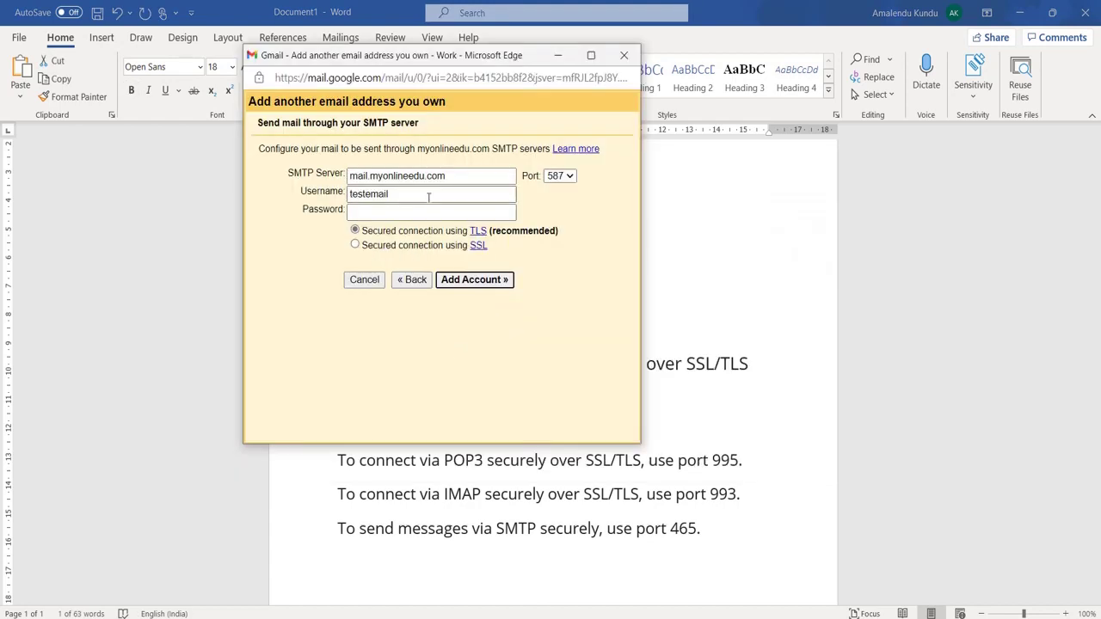
Step: Replace the SMTP server with the copied myonlineedu.com and enter the full email address and account password as login
{"action": "triple_click", "coordinate": [456, 176]}
{"action": "key", "text": "ctrl+v"}
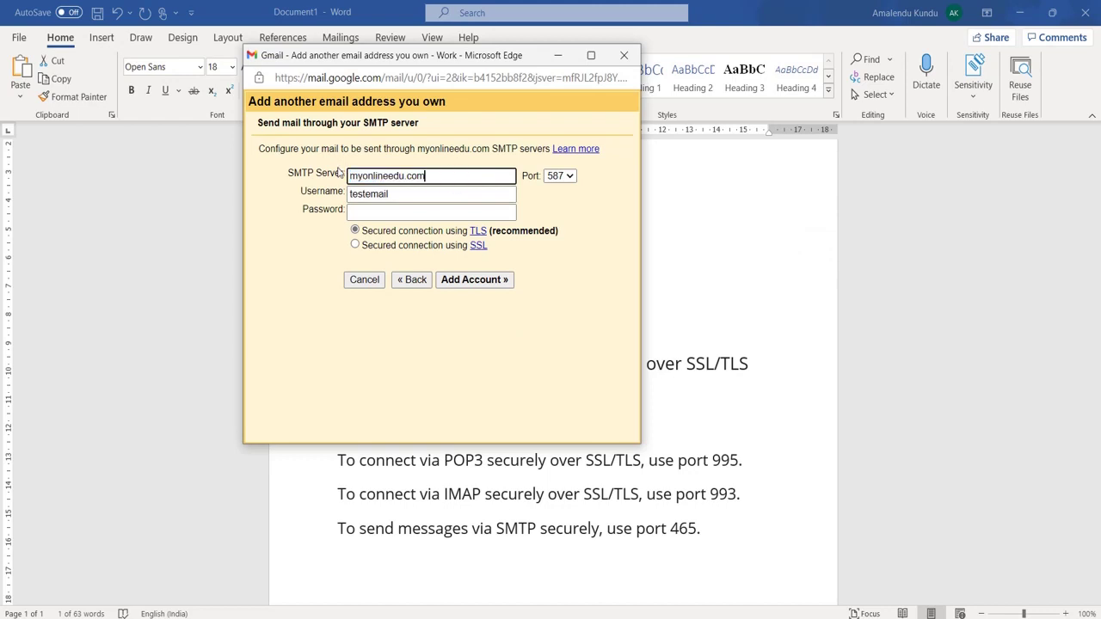
{"action": "triple_click", "coordinate": [434, 193]}
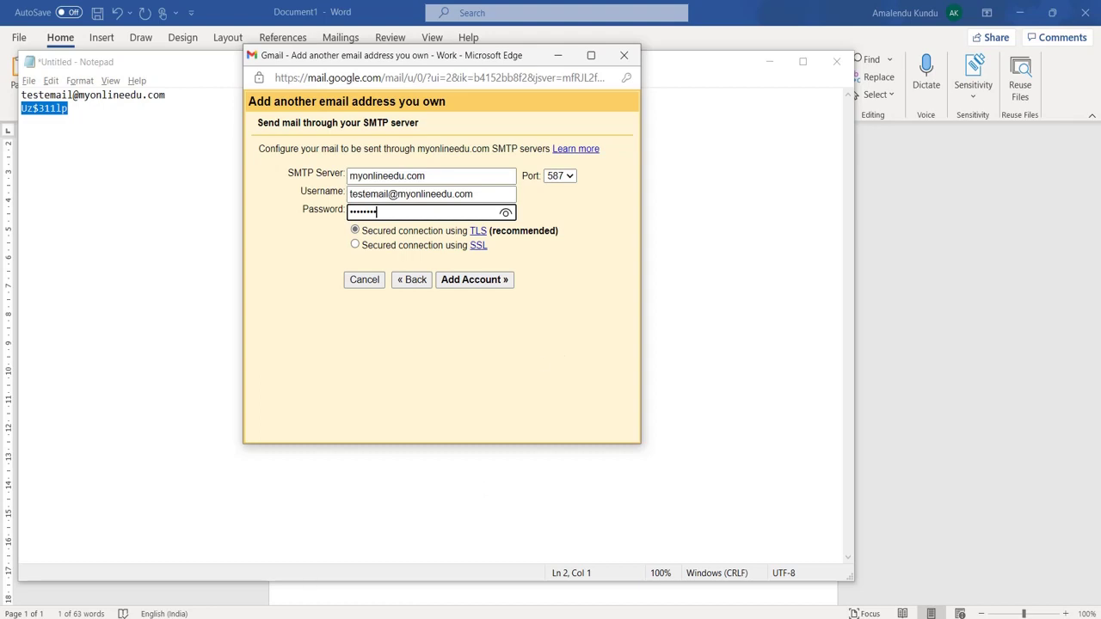
Step: Look up the secure SMTP port in the Word notes, set the port to 465 and submit the sending account
{"action": "key", "text": "alt+Tab"}
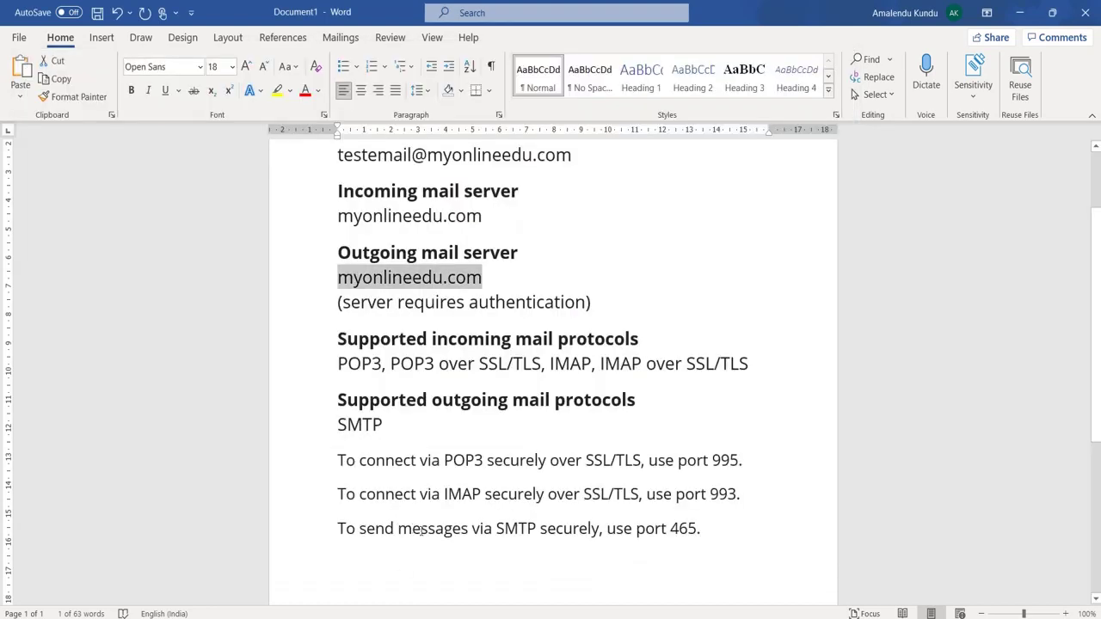
{"action": "double_click", "coordinate": [683, 526]}
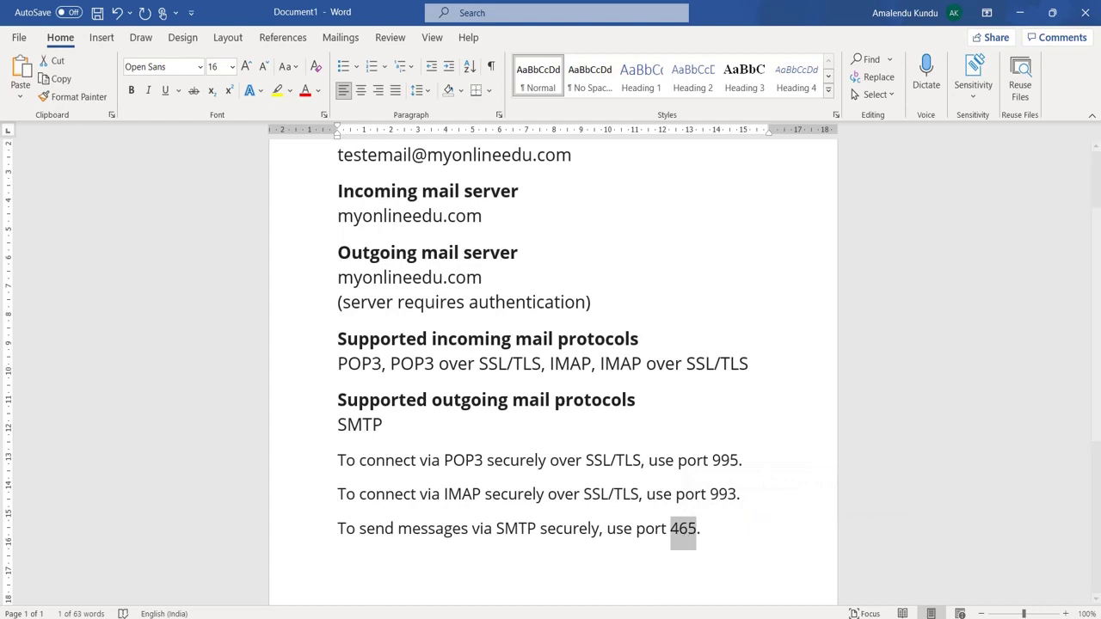
{"action": "key", "text": "alt+Tab"}
{"action": "left_click", "coordinate": [559, 176]}
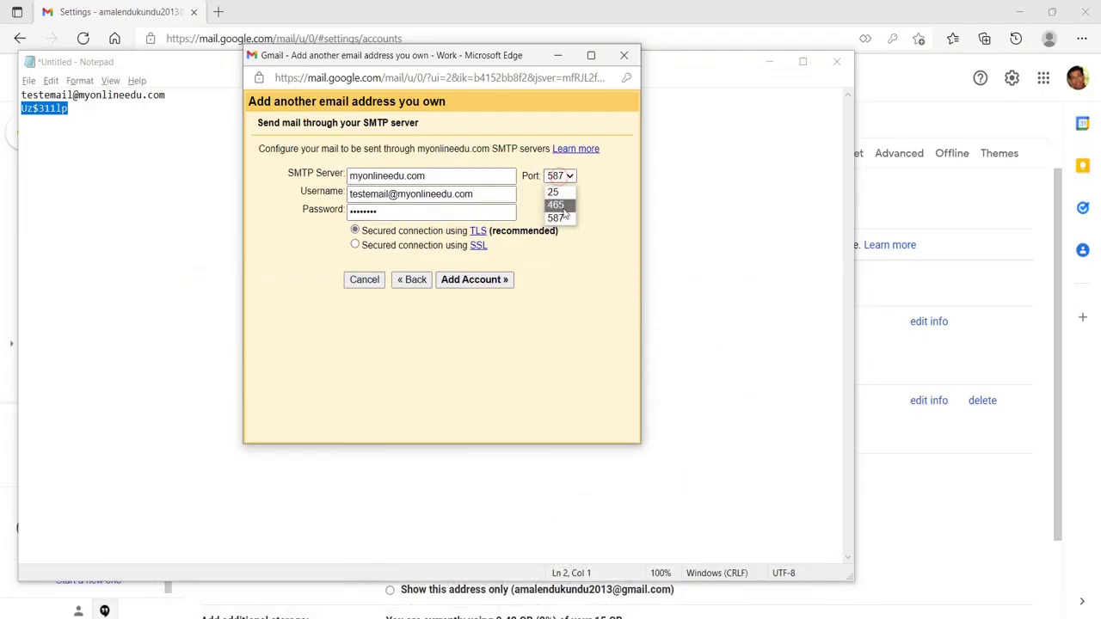
{"action": "left_click", "coordinate": [557, 206]}
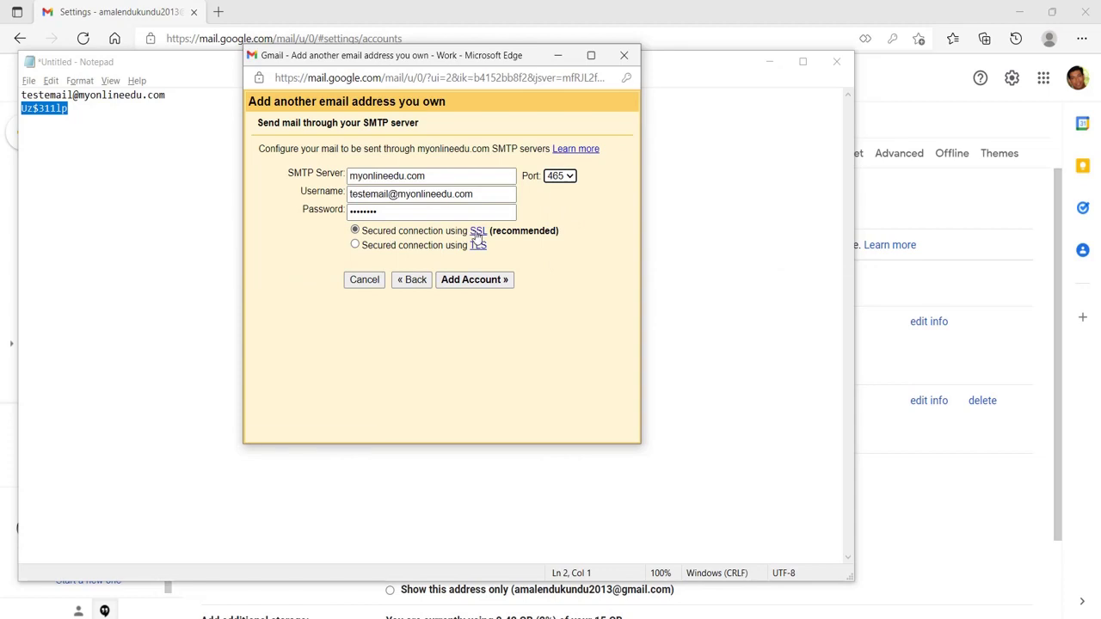
{"action": "left_click", "coordinate": [484, 283]}
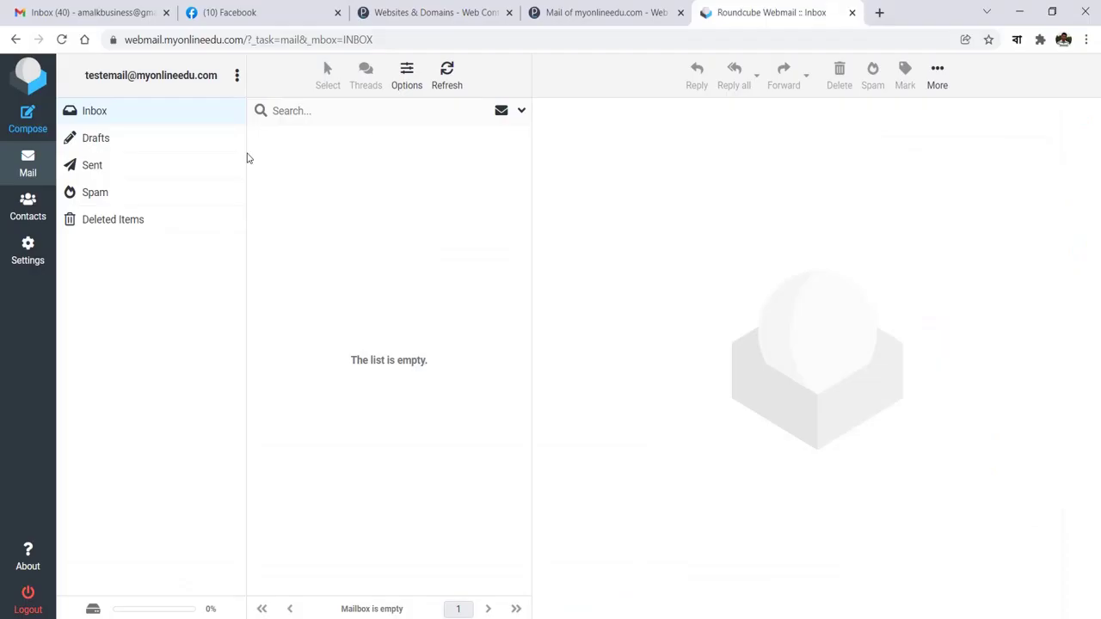
Step: Refresh the Roundcube inbox, open the Gmail confirmation message and copy its confirmation code
{"action": "left_click", "coordinate": [448, 86]}
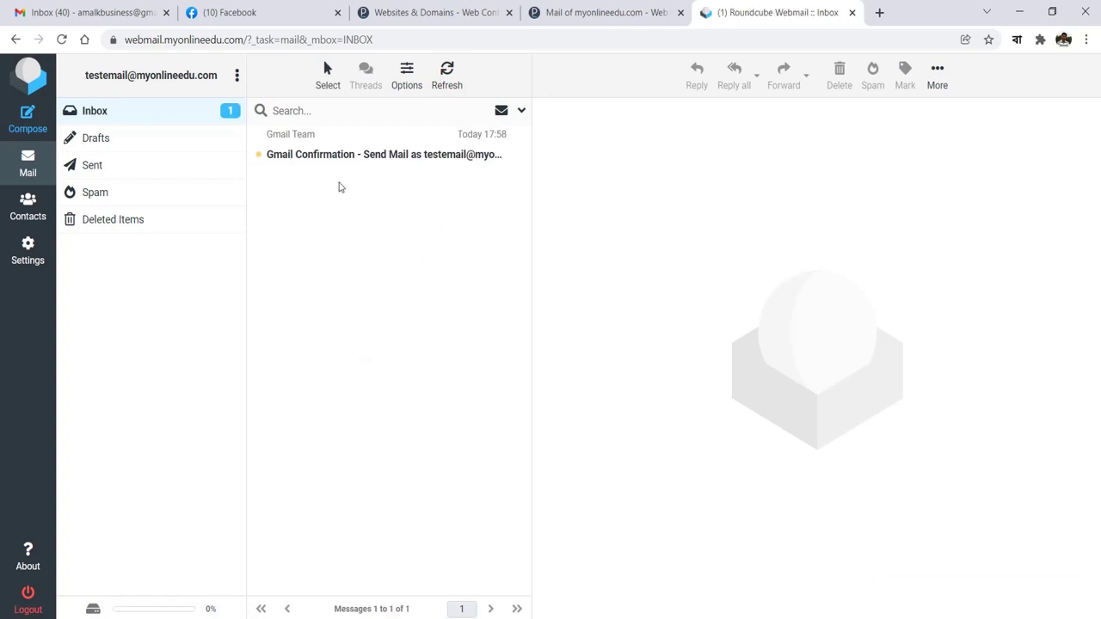
{"action": "left_click", "coordinate": [300, 160]}
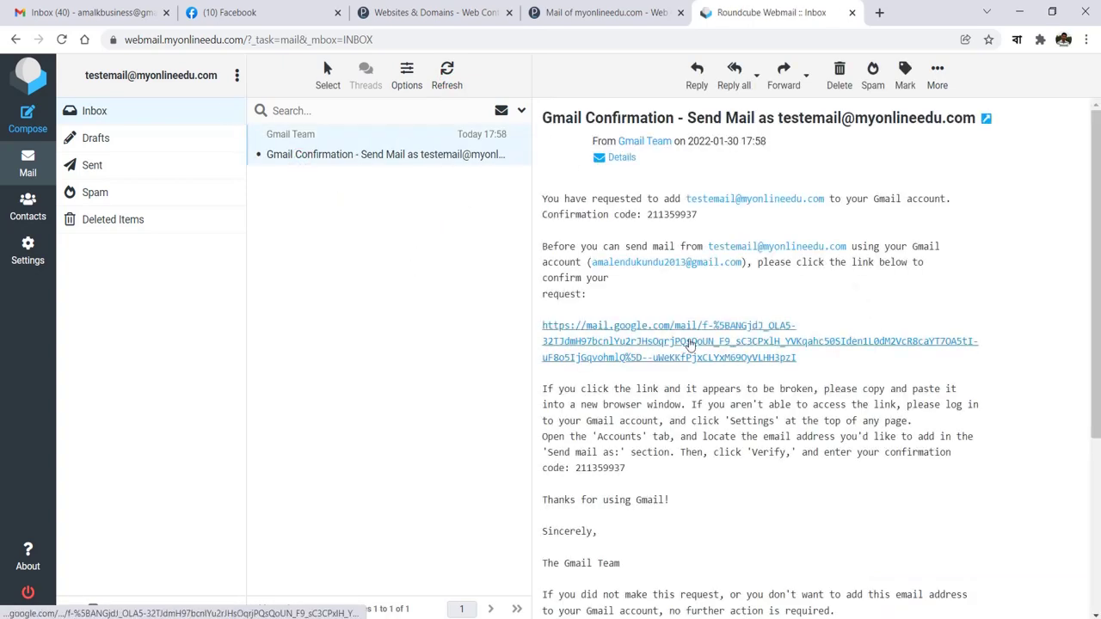
{"action": "double_click", "coordinate": [668, 214]}
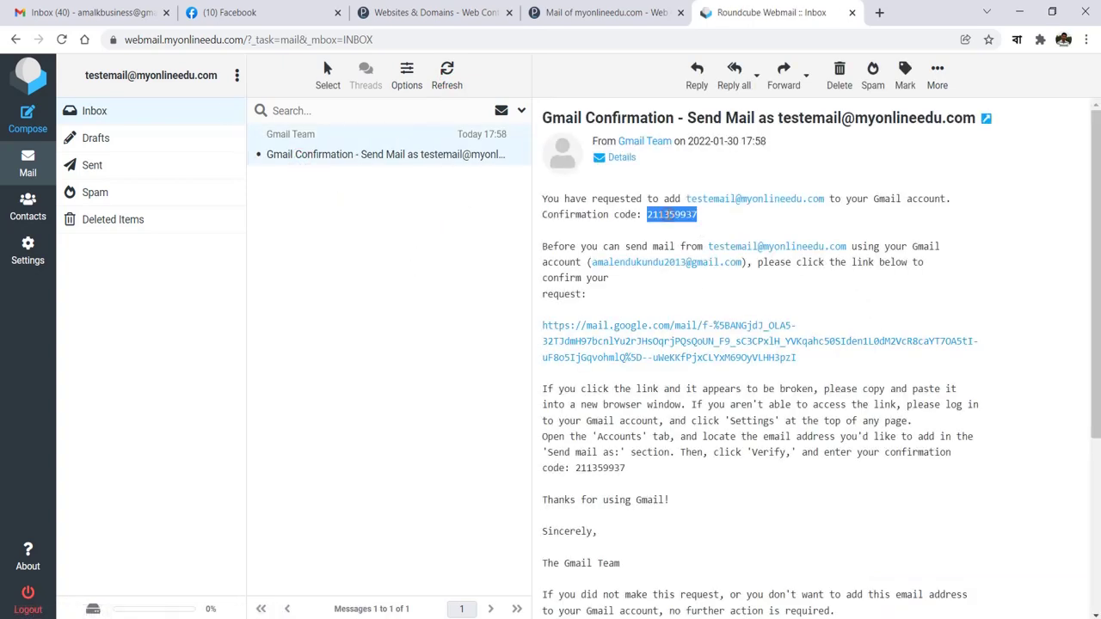
{"action": "right_click", "coordinate": [669, 215]}
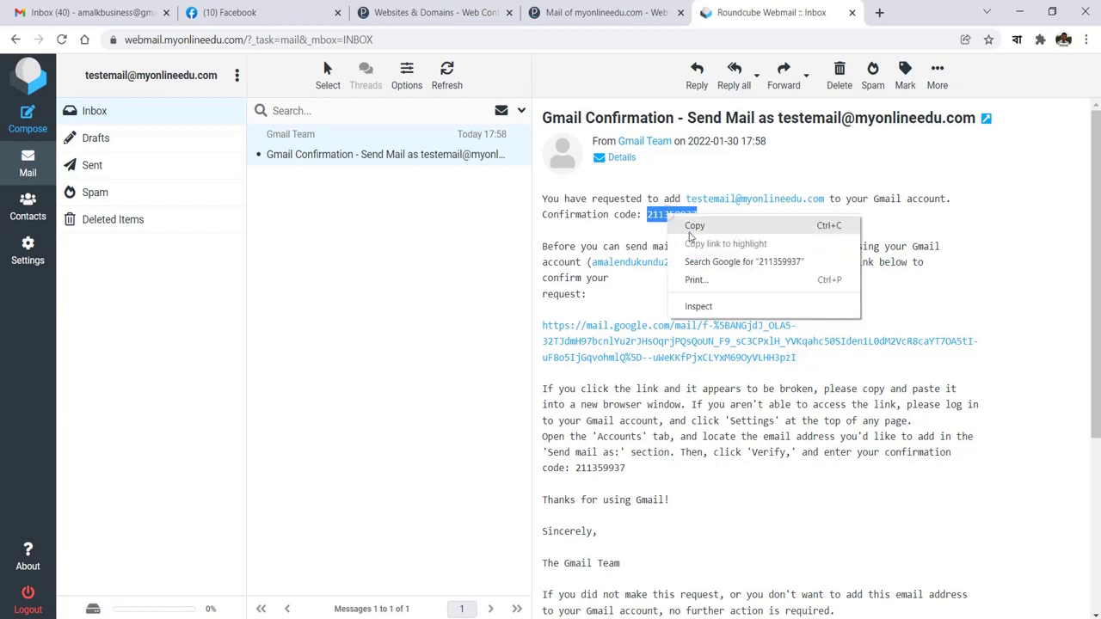
{"action": "left_click", "coordinate": [693, 226]}
Step: Switch back to the Gmail setup window, paste the confirmation code and verify the address
{"action": "mouse_move", "coordinate": [340, 613]}
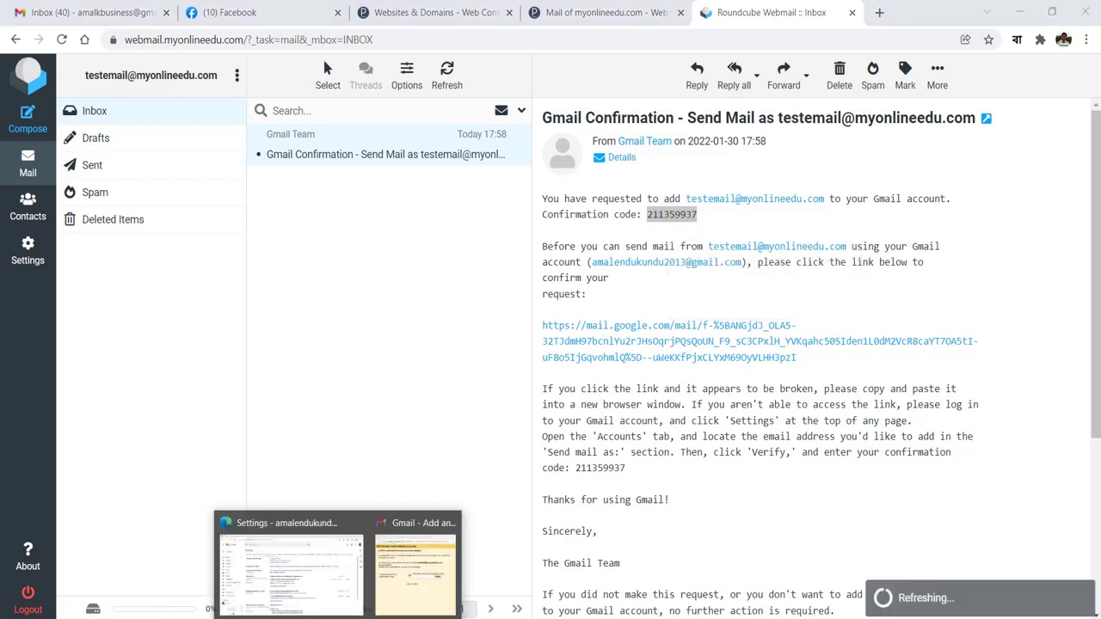
{"action": "left_click", "coordinate": [424, 578]}
{"action": "right_click", "coordinate": [478, 251]}
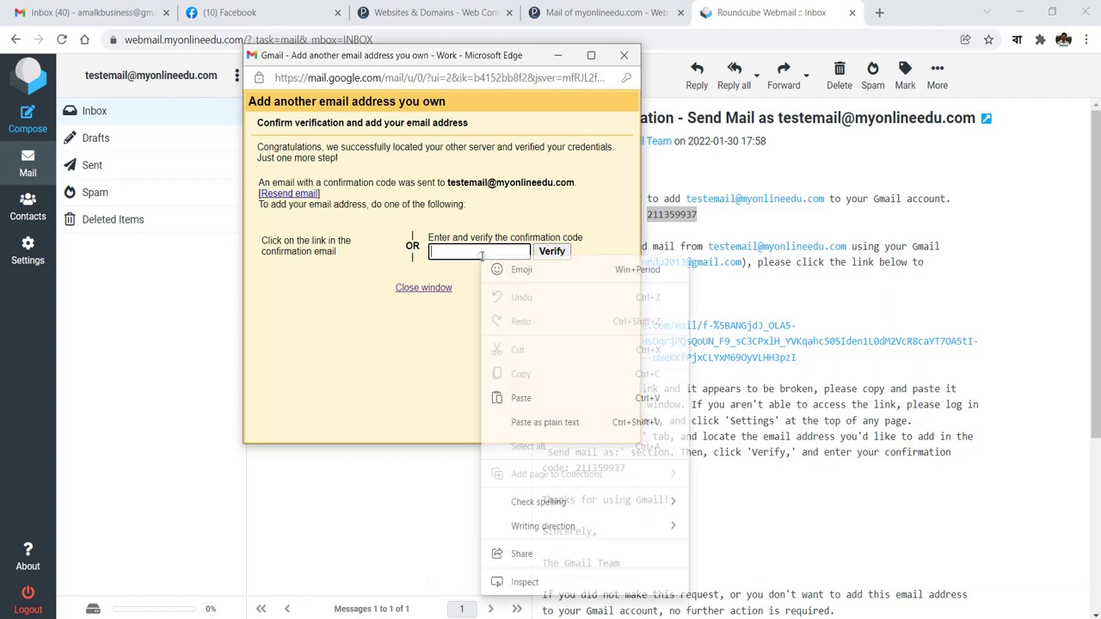
{"action": "left_click", "coordinate": [552, 395]}
{"action": "left_click", "coordinate": [552, 251]}
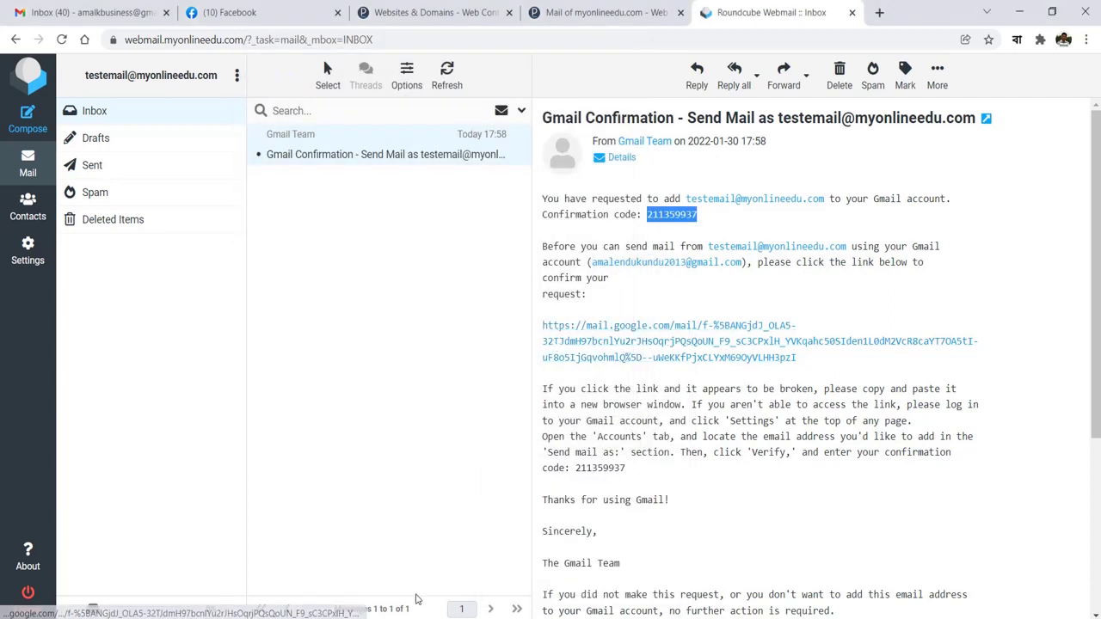
{"action": "left_click", "coordinate": [421, 613]}
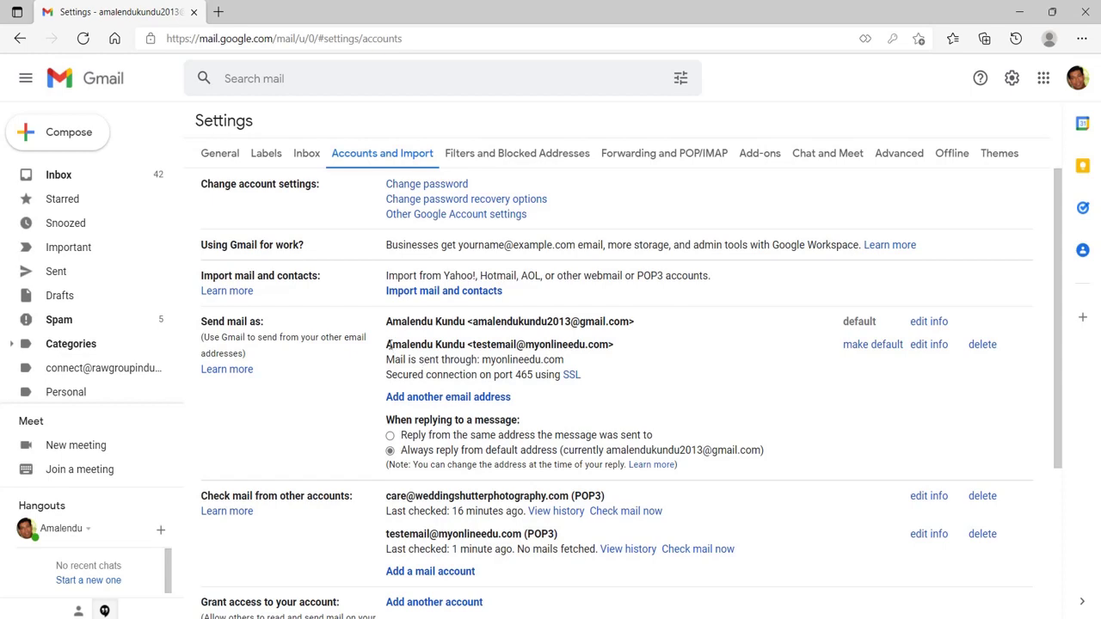
{"action": "left_click_drag", "start_coordinate": [387, 344], "coordinate": [651, 380]}
{"action": "left_click", "coordinate": [650, 379]}
{"action": "scroll", "coordinate": [611, 344], "scroll_direction": "down", "scroll_amount": 1}
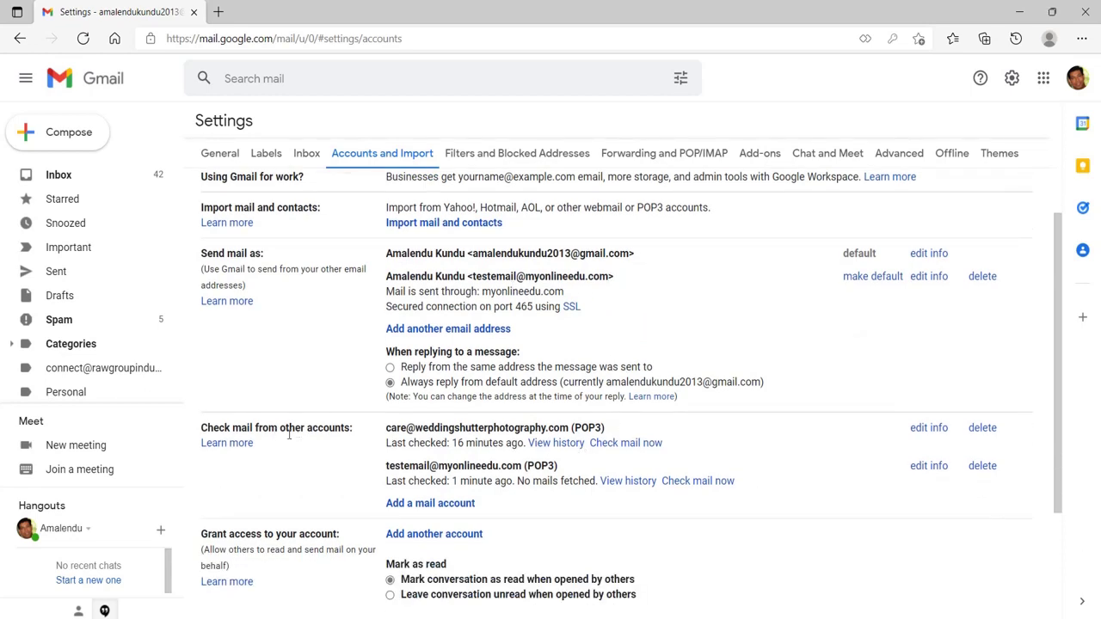
{"action": "left_click_drag", "start_coordinate": [385, 466], "coordinate": [591, 470]}
{"action": "left_click", "coordinate": [592, 467]}
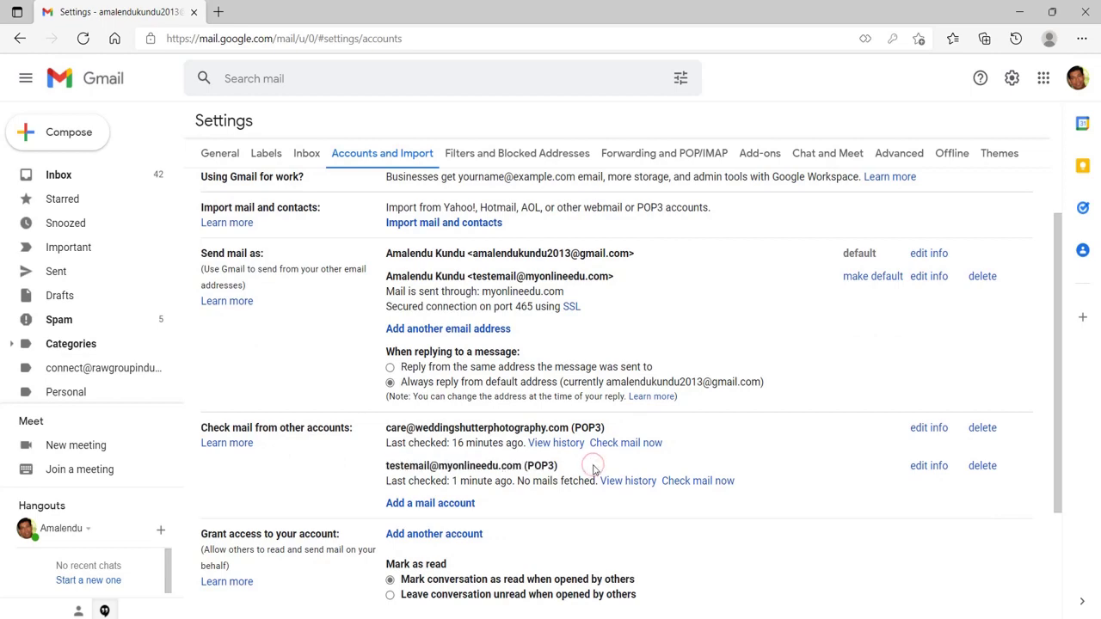